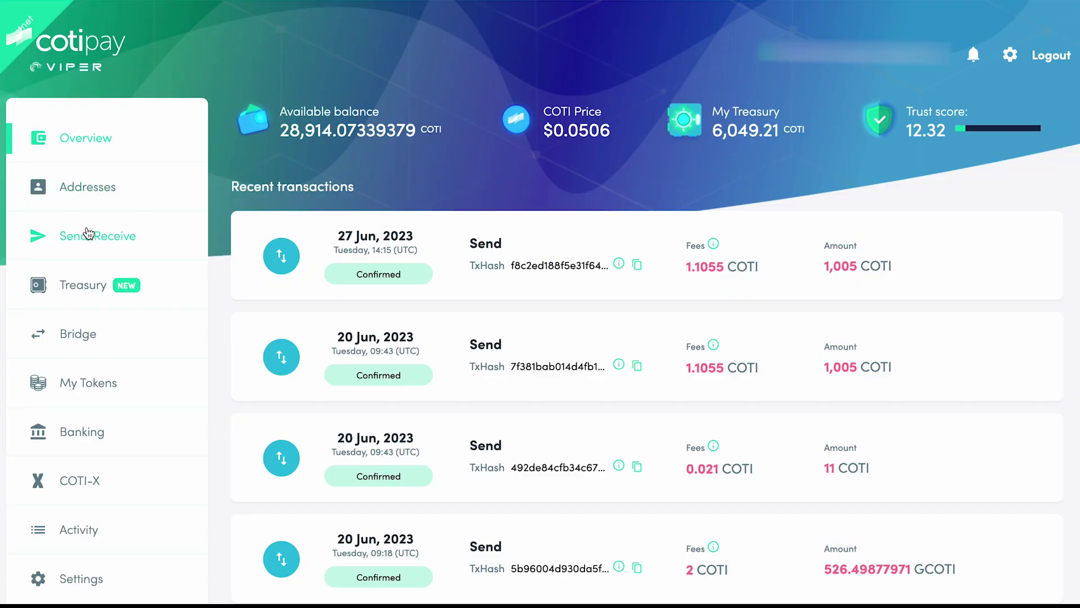
# Show the wallet's three addresses and briefly expand the first address to see its GCOTI
pyautogui.click(80, 192)
pyautogui.scroll(-1, 465, 420)
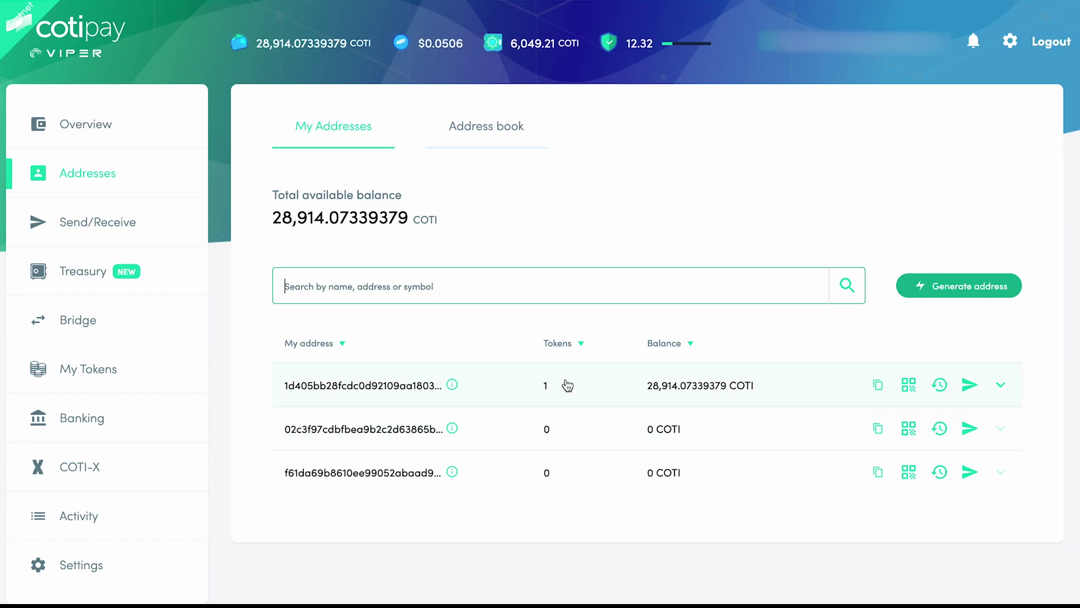
pyautogui.click(1001, 387)
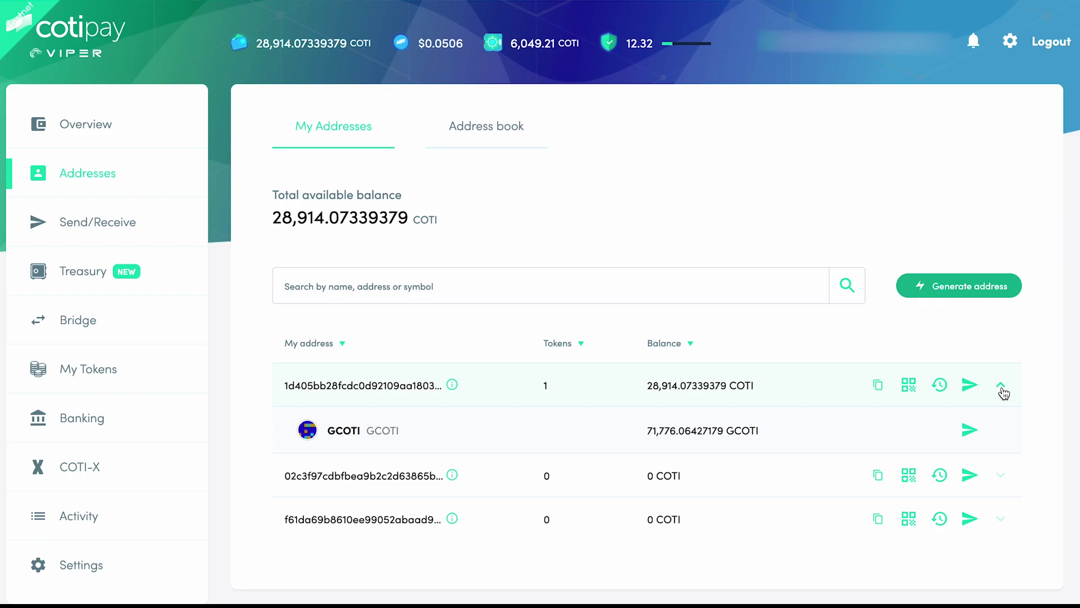
pyautogui.click(1001, 387)
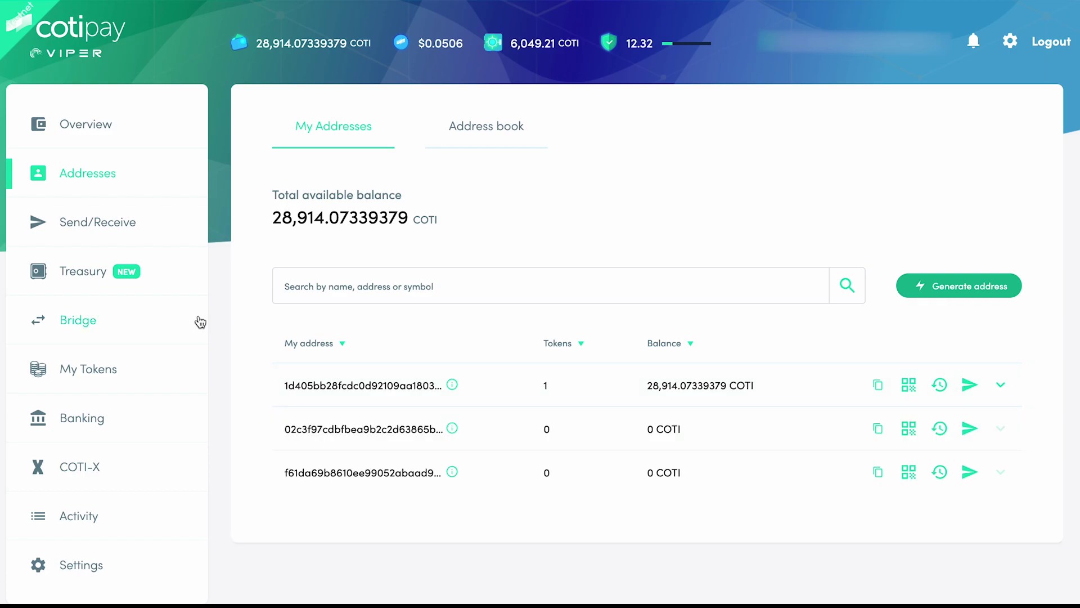
# Open Treasury and highlight the 1,000 COTI deposit's balance, 0.0002 rewards and 4.27% APY
pyautogui.click(65, 277)
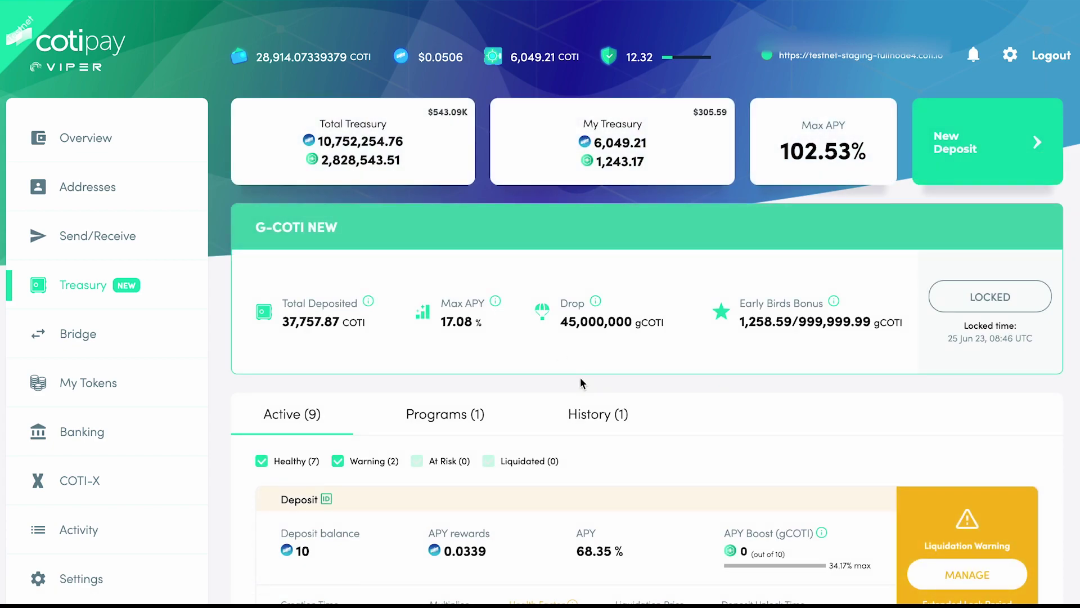
pyautogui.scroll(-5, 580, 383)
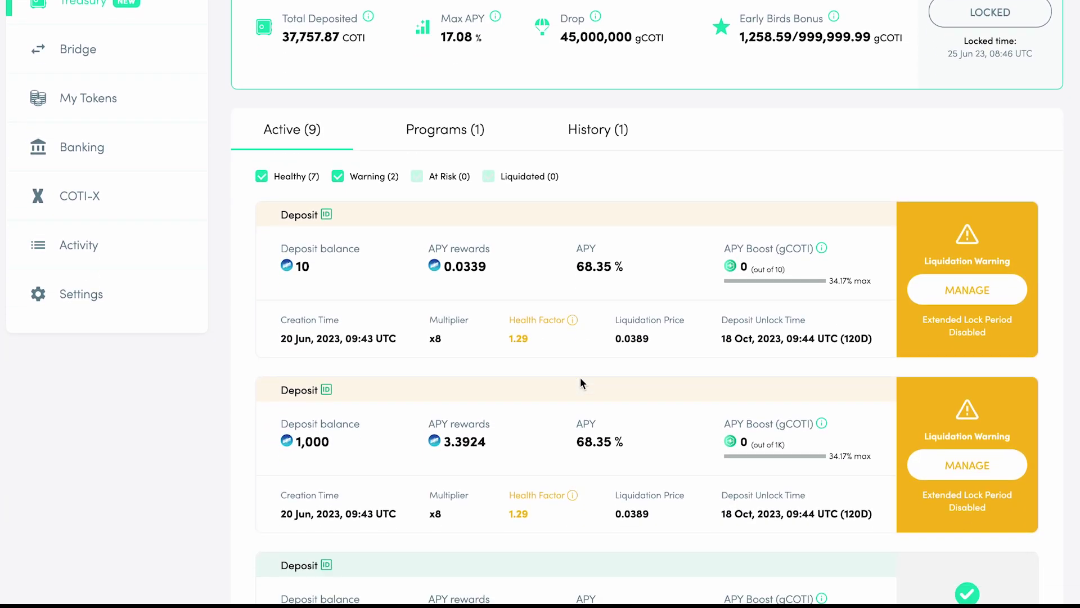
pyautogui.scroll(-4, 528, 469)
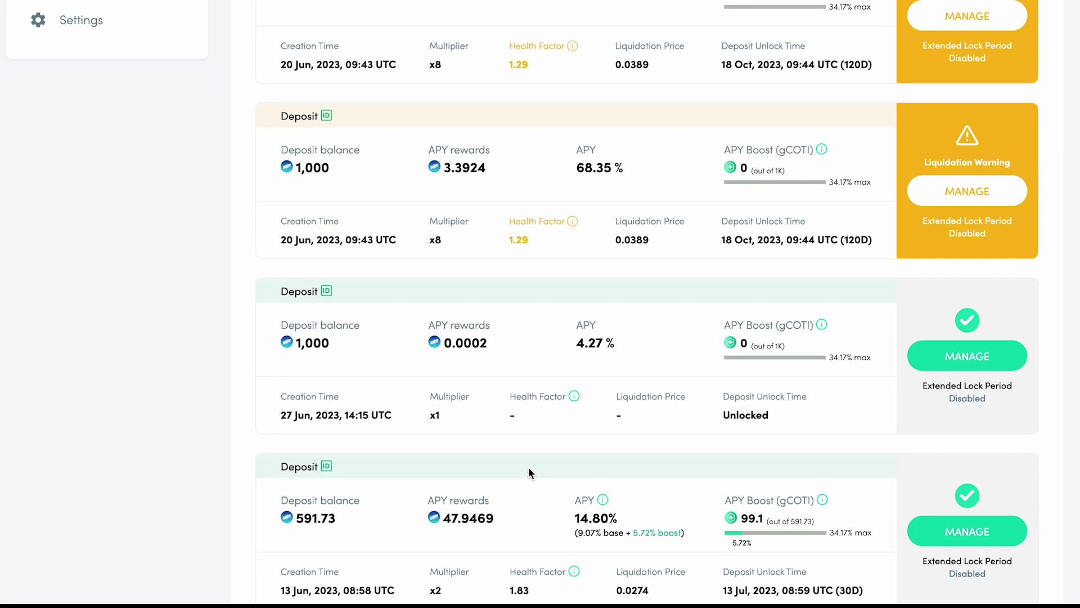
pyautogui.moveTo(292, 343); pyautogui.dragTo(339, 345)
pyautogui.moveTo(439, 344); pyautogui.dragTo(493, 343)
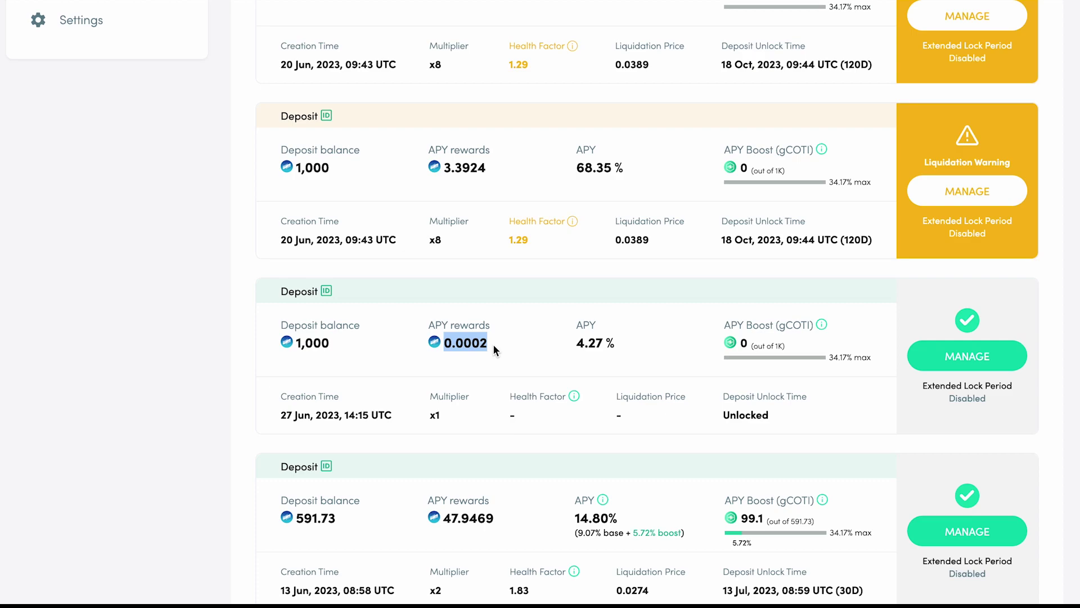
pyautogui.moveTo(575, 343); pyautogui.dragTo(611, 345)
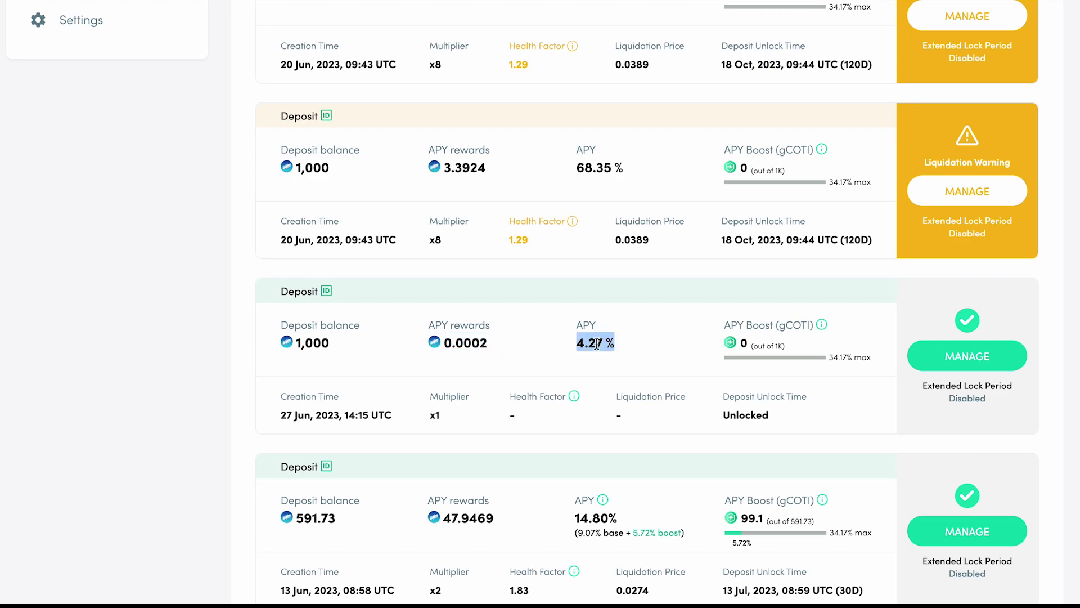
pyautogui.moveTo(293, 343); pyautogui.dragTo(349, 350)
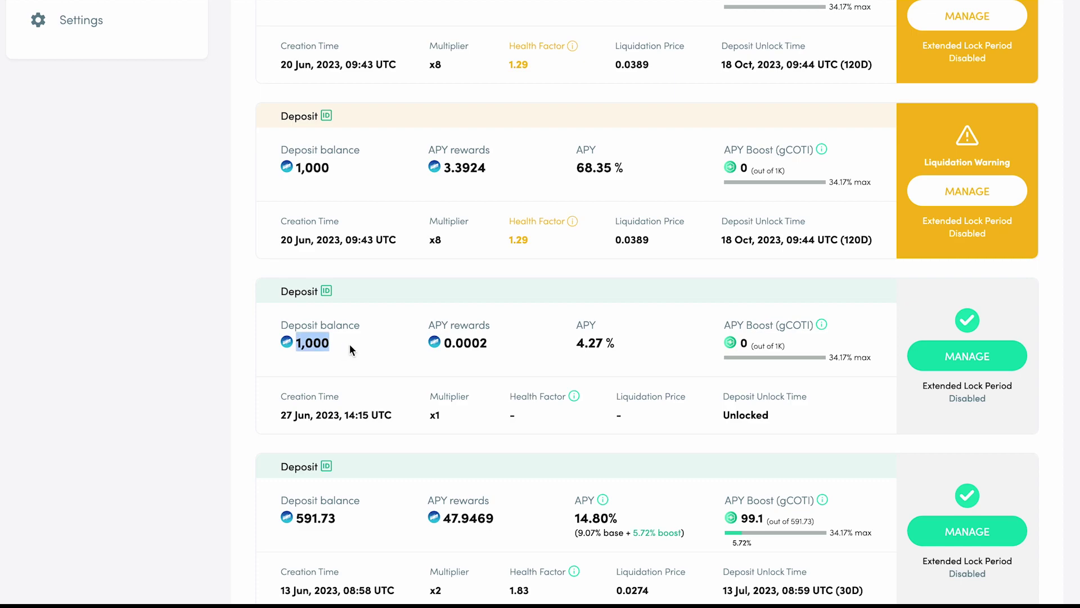
# Open the 1,000 COTI deposit's APY Boost form and review the gCOTI and fee source addresses
pyautogui.click(976, 367)
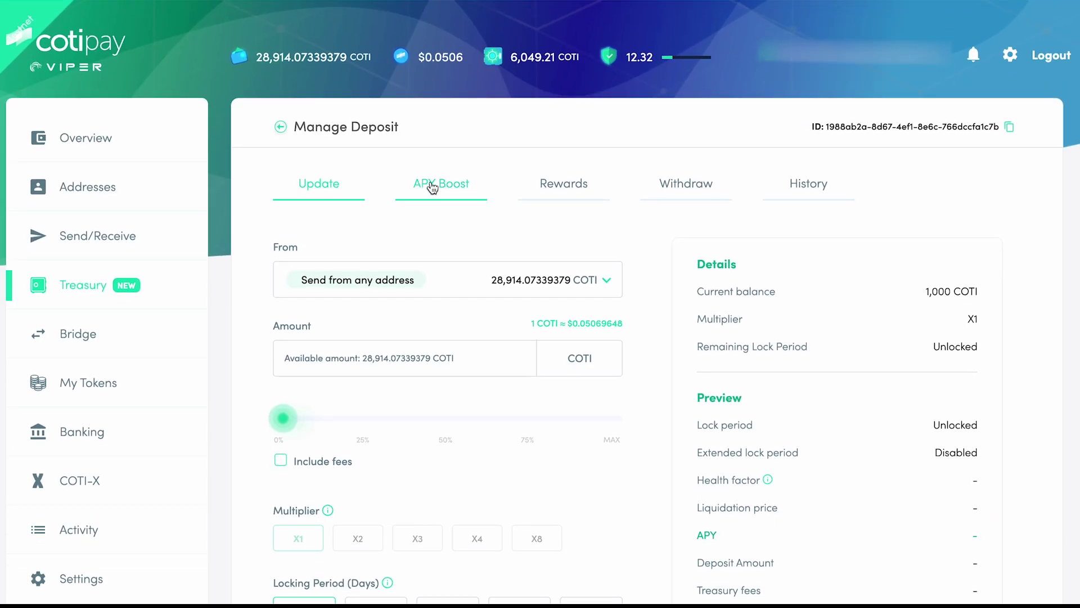
pyautogui.click(450, 189)
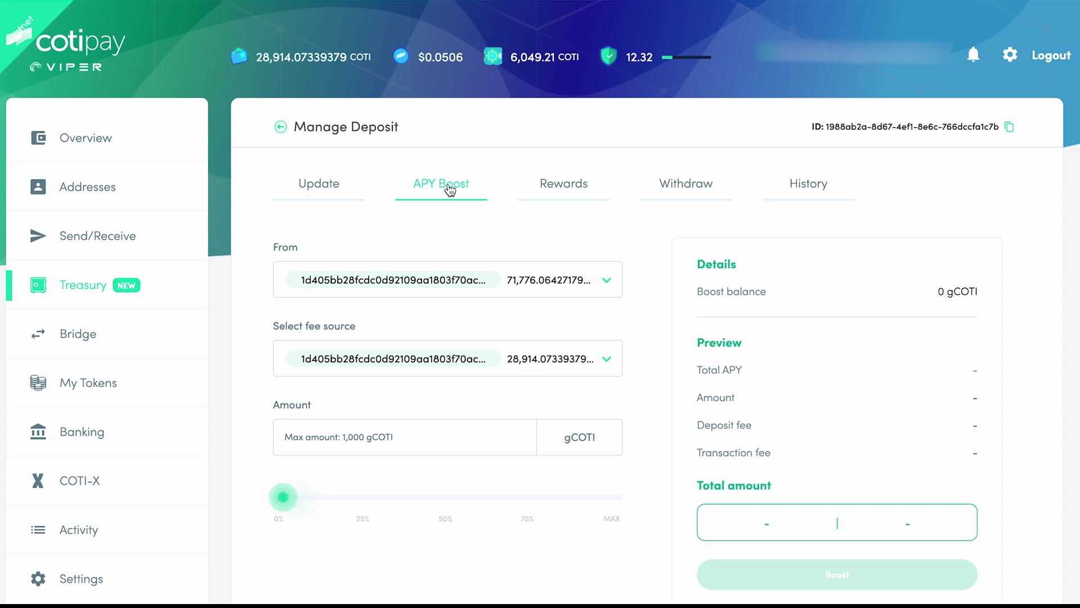
pyautogui.scroll(-1, 450, 191)
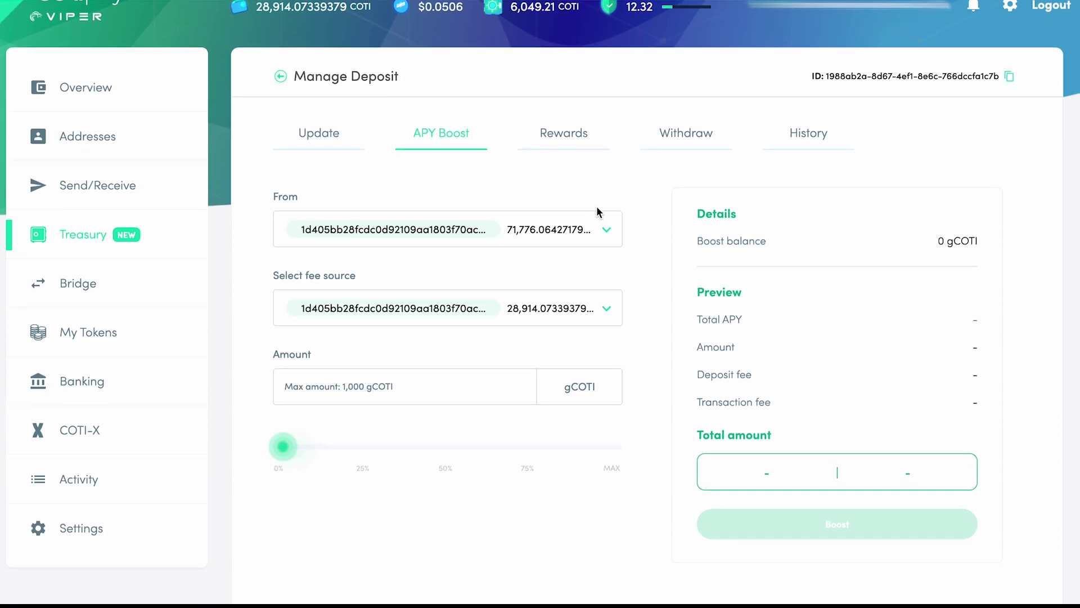
pyautogui.click(607, 228)
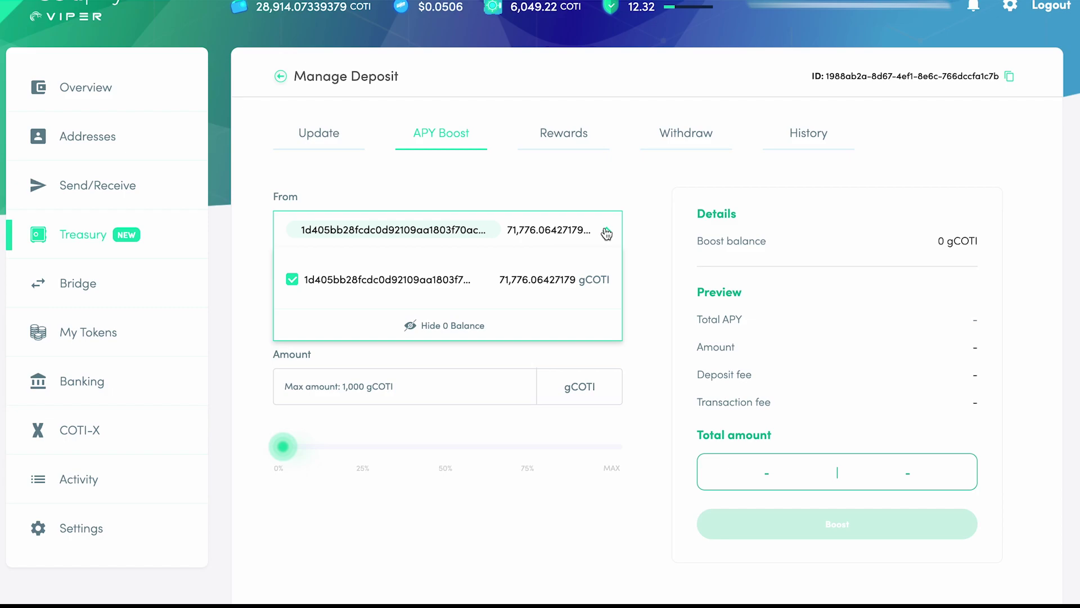
pyautogui.click(606, 231)
pyautogui.click(606, 309)
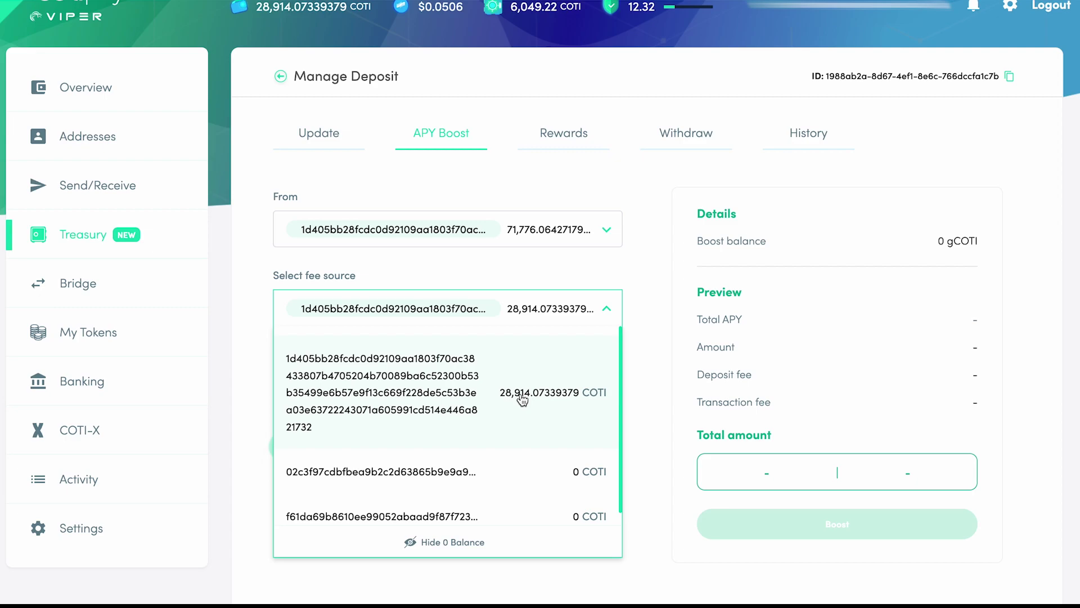
pyautogui.click(608, 309)
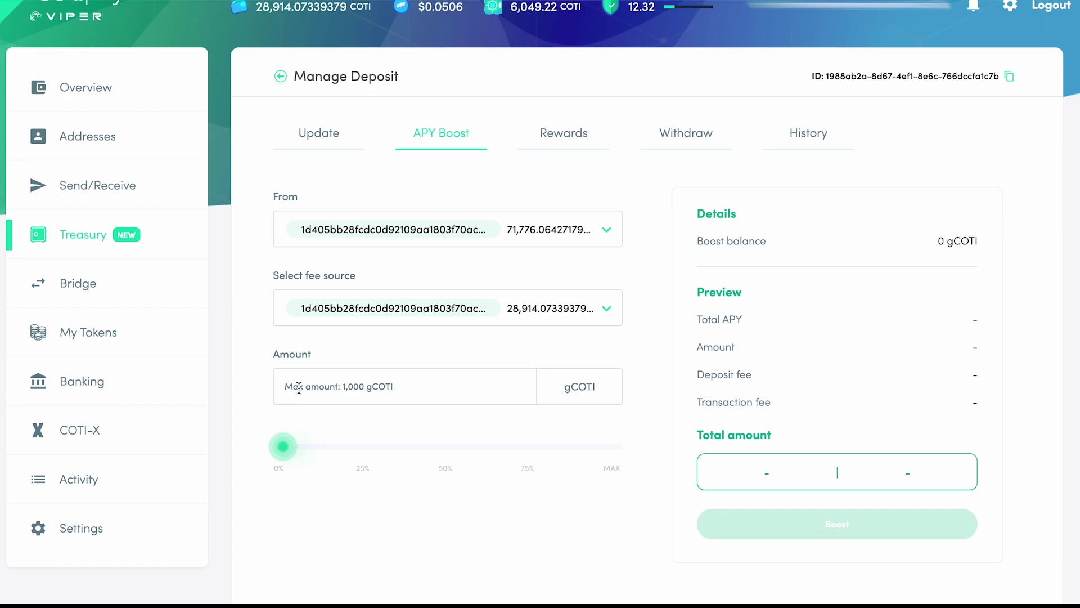
# Set the boost to 50%, or 500 gCOTI, and review the 2.5 gCOTI deposit fee
pyautogui.click(341, 387)
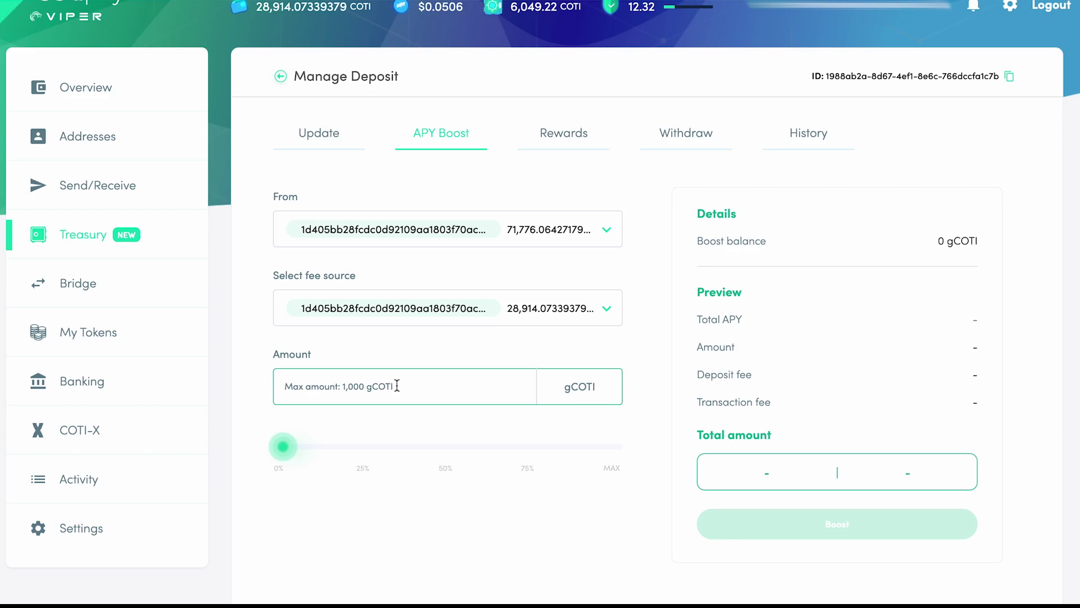
pyautogui.click(448, 473)
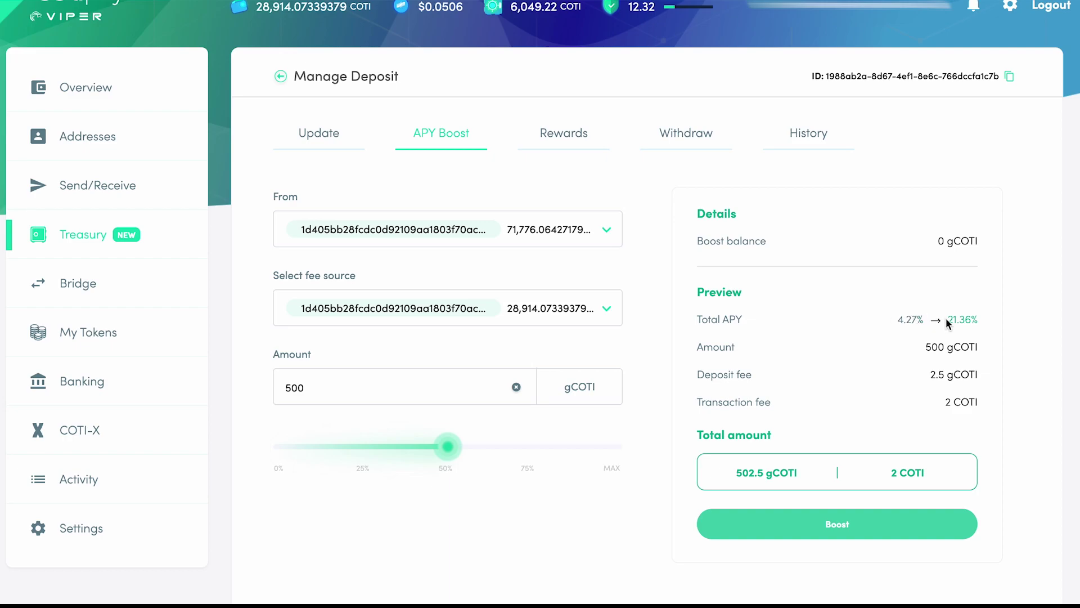
pyautogui.moveTo(925, 346); pyautogui.dragTo(974, 347)
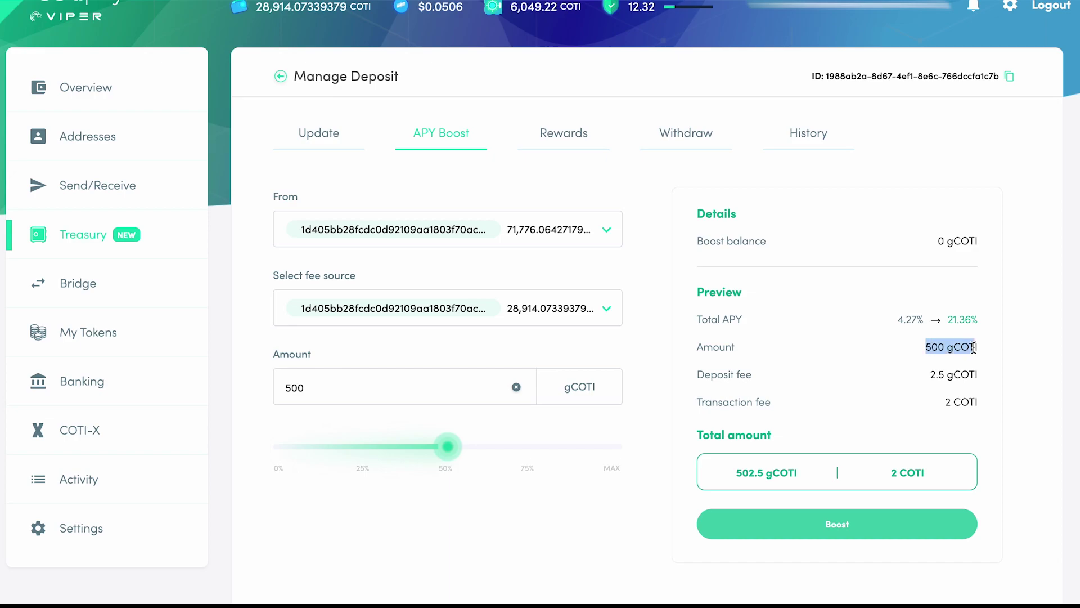
pyautogui.moveTo(930, 375); pyautogui.dragTo(950, 379)
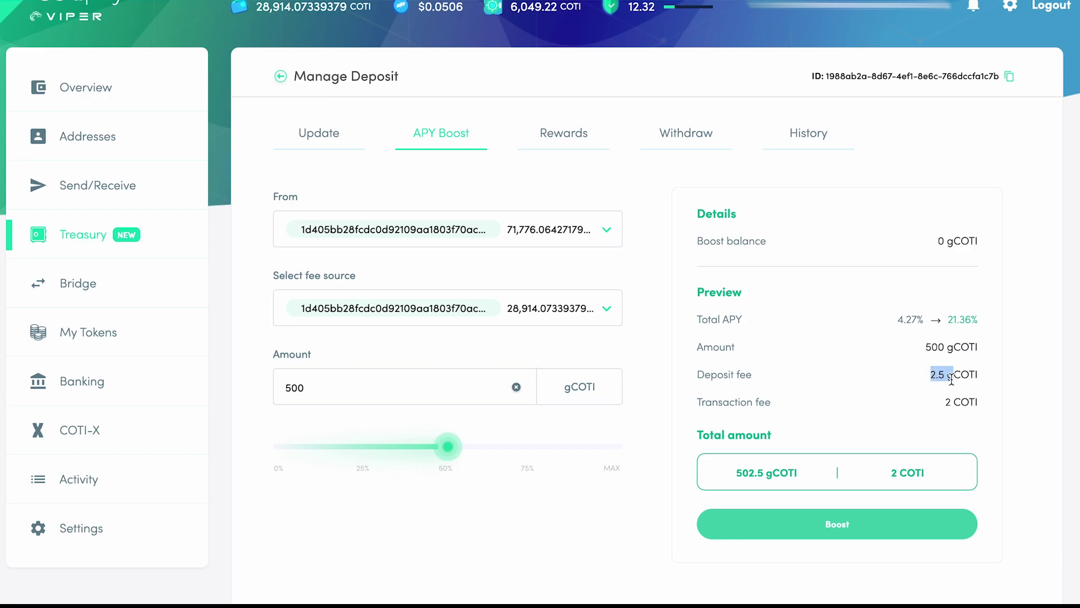
pyautogui.click(933, 376)
# Submit the 500 gCOTI boost and return to the Treasury deposits list
pyautogui.click(835, 529)
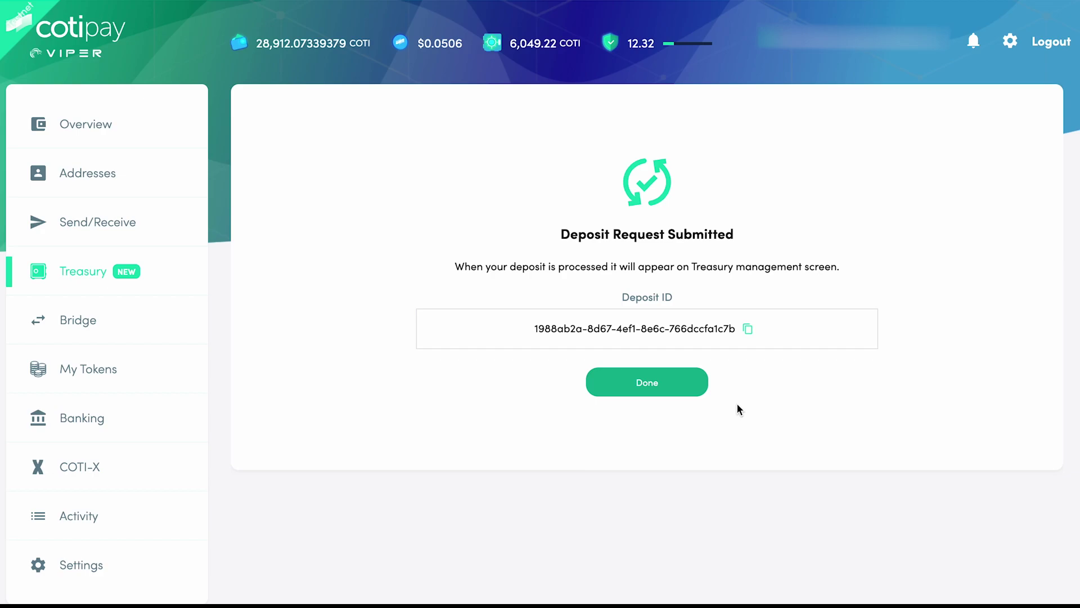
pyautogui.click(660, 381)
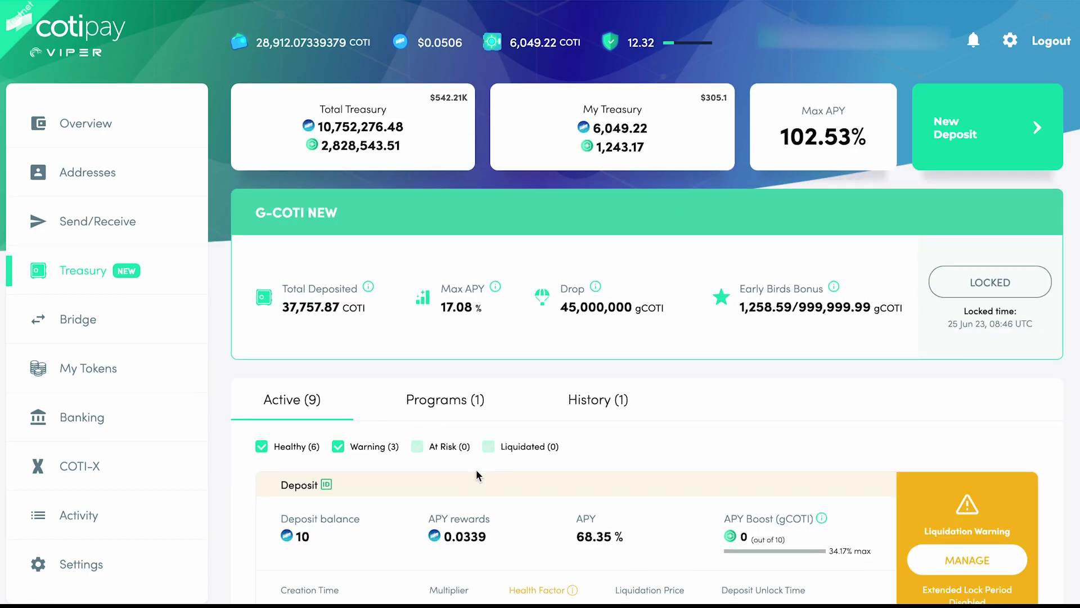
pyautogui.scroll(-7, 476, 469)
pyautogui.scroll(-4, 475, 469)
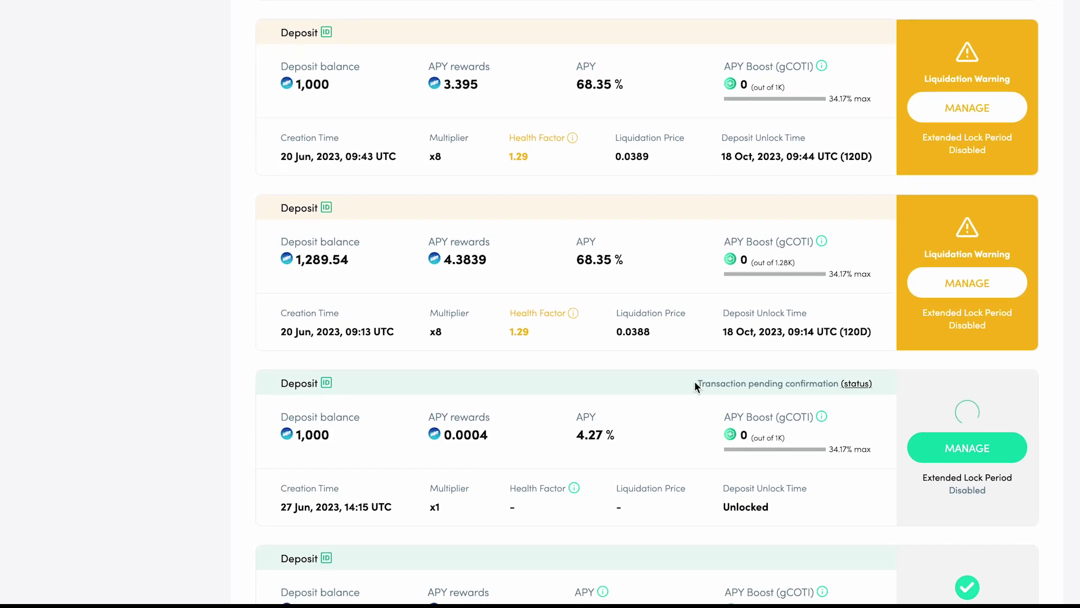
# Highlight the deposit's pending notice, its 500 gCOTI boost and 21.36% APY breakdown
pyautogui.moveTo(695, 385); pyautogui.dragTo(886, 388)
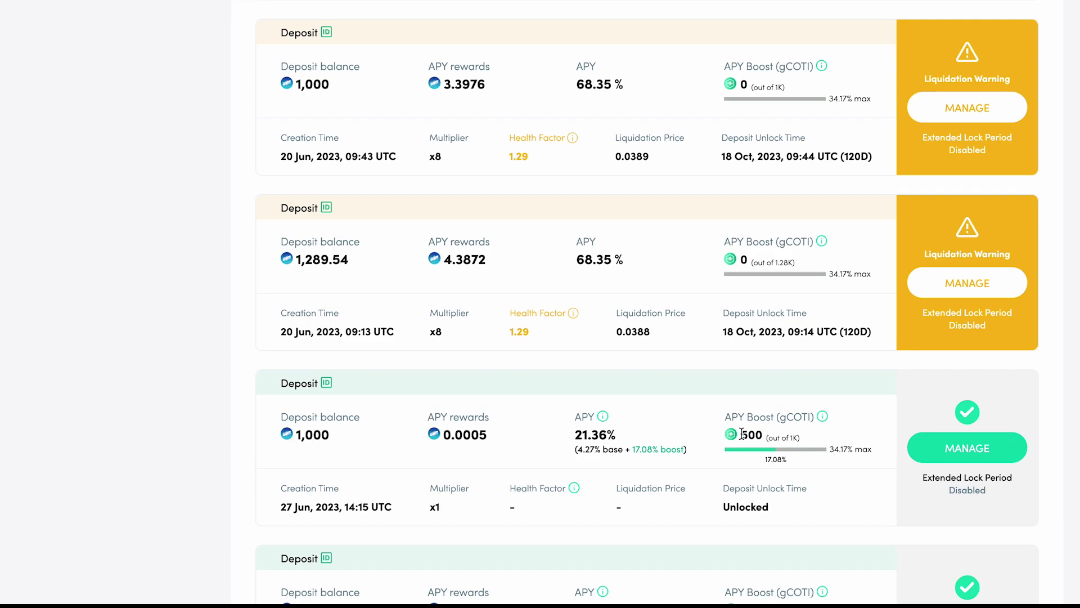
pyautogui.moveTo(741, 433); pyautogui.dragTo(768, 436)
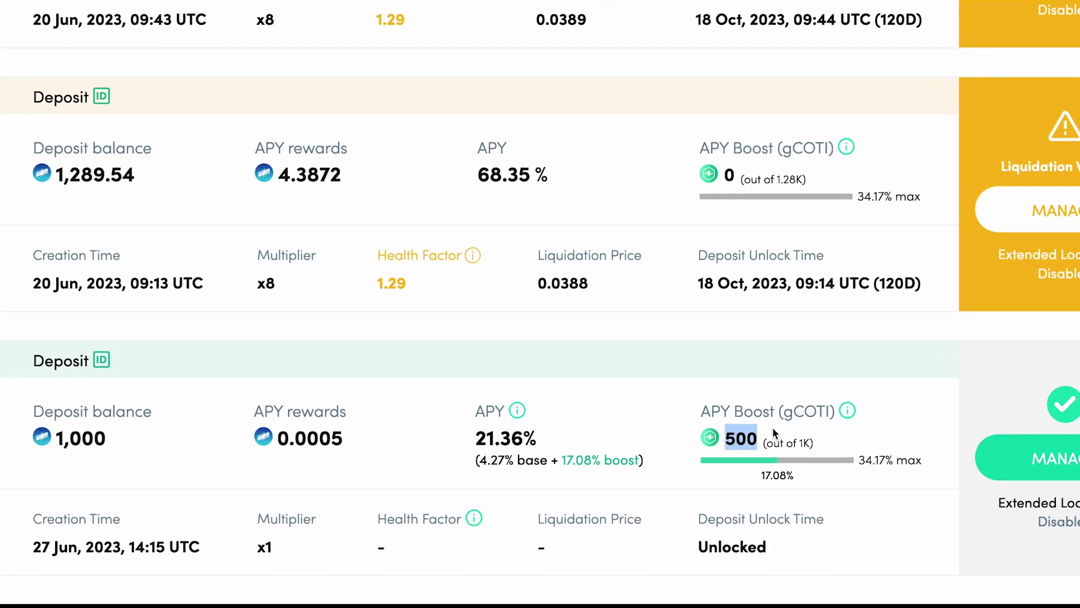
pyautogui.click(774, 434)
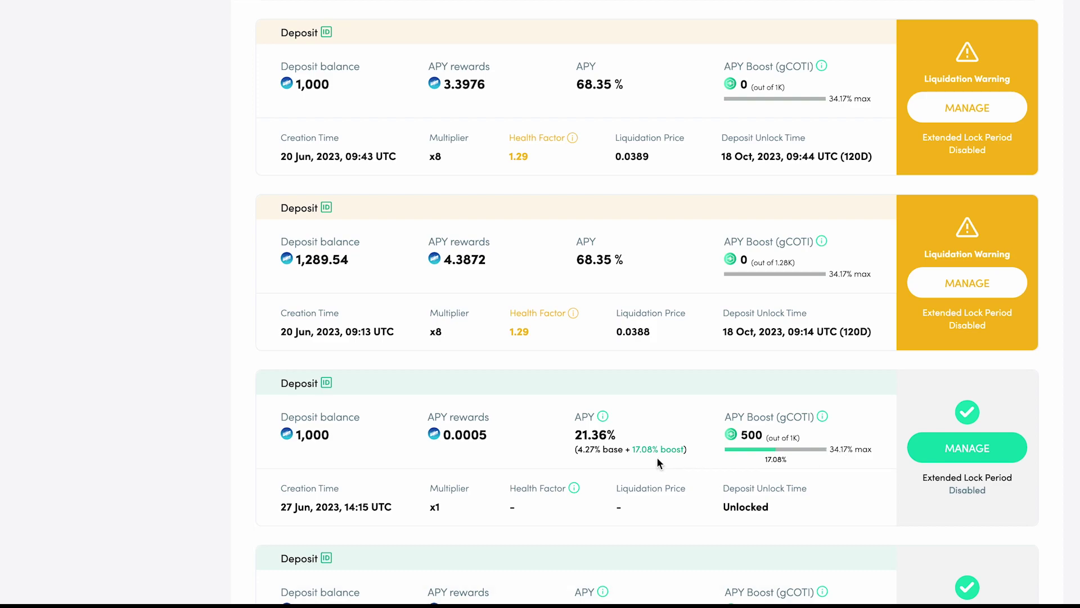
pyautogui.moveTo(631, 450)
pyautogui.mouseDown()
pyautogui.moveTo(576, 447)
pyautogui.moveTo(588, 431)
pyautogui.moveTo(630, 450)
pyautogui.mouseUp()
# Highlight the gCOTI amount under My Treasury, then scroll back down to the deposits
pyautogui.scroll(1, 863, 444)
pyautogui.scroll(15, 863, 444)
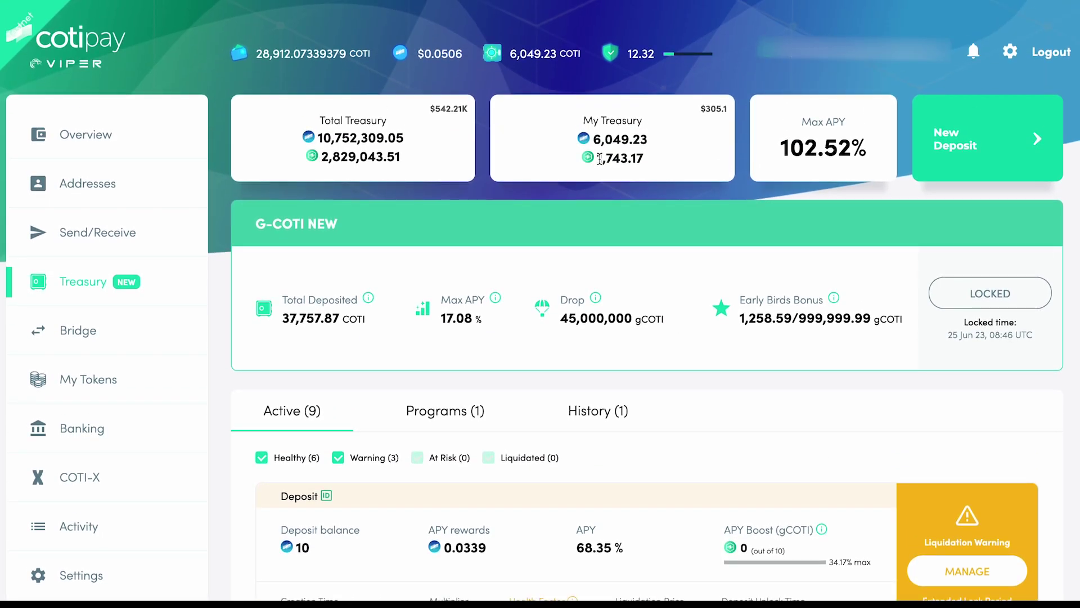
pyautogui.moveTo(597, 159); pyautogui.dragTo(650, 163)
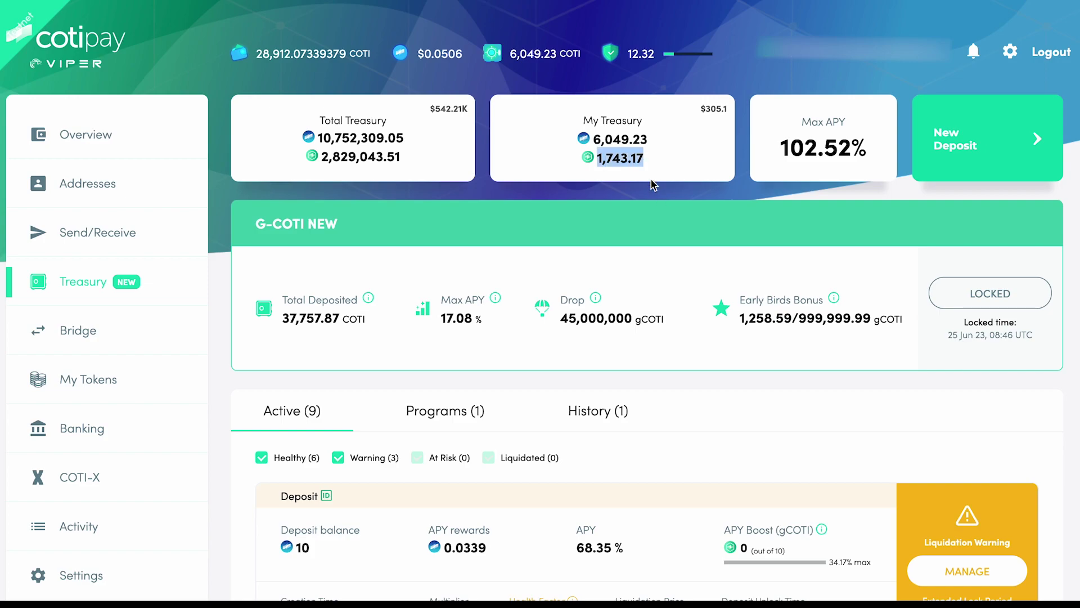
pyautogui.click(663, 158)
pyautogui.scroll(-4, 664, 310)
pyautogui.scroll(-10, 663, 305)
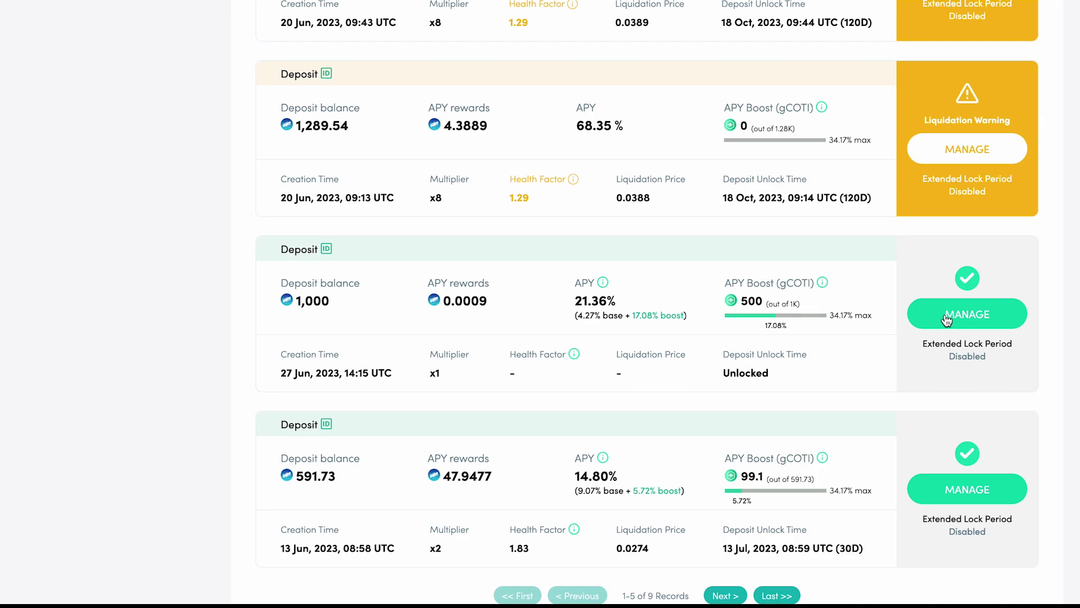
# On the 1,000 COTI deposit's Withdraw tab, enter 500 as the APY Boost Amount and submit
pyautogui.click(943, 313)
pyautogui.scroll(5, 619, 256)
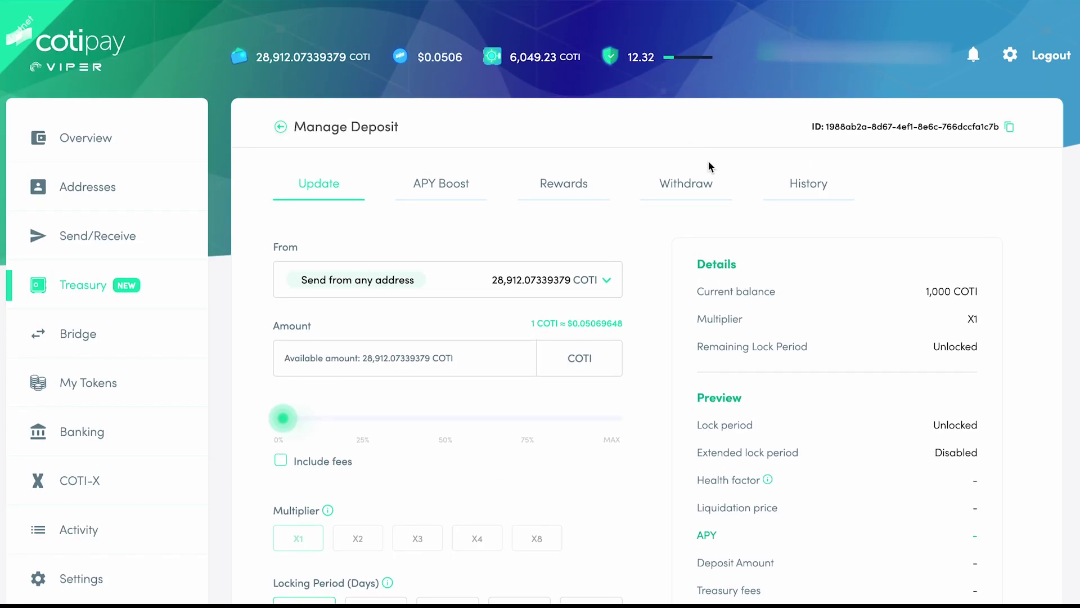
pyautogui.click(694, 183)
pyautogui.scroll(-2, 665, 234)
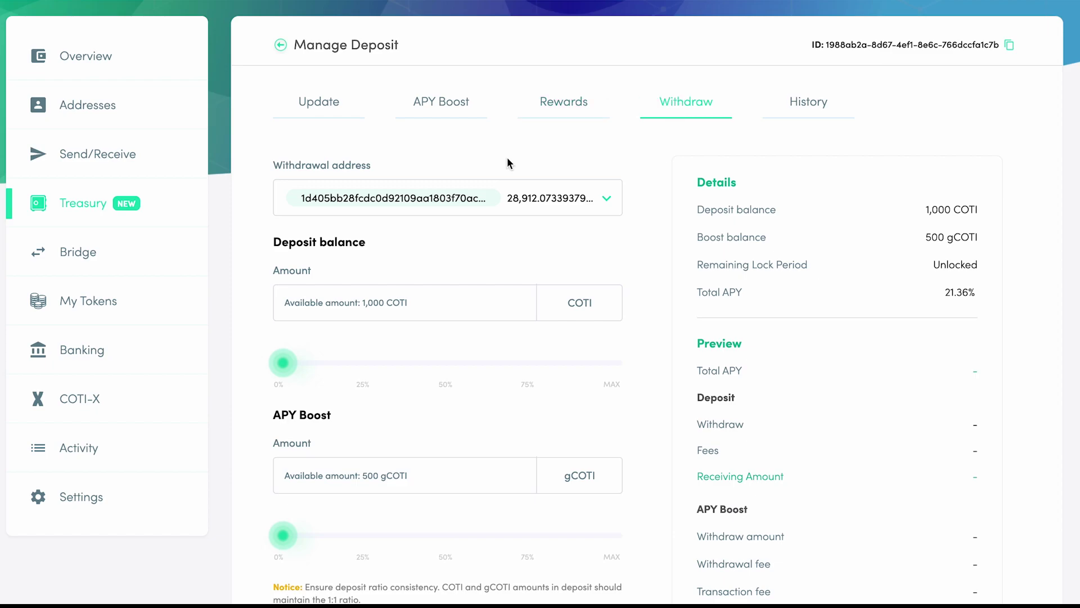
pyautogui.scroll(-2, 477, 194)
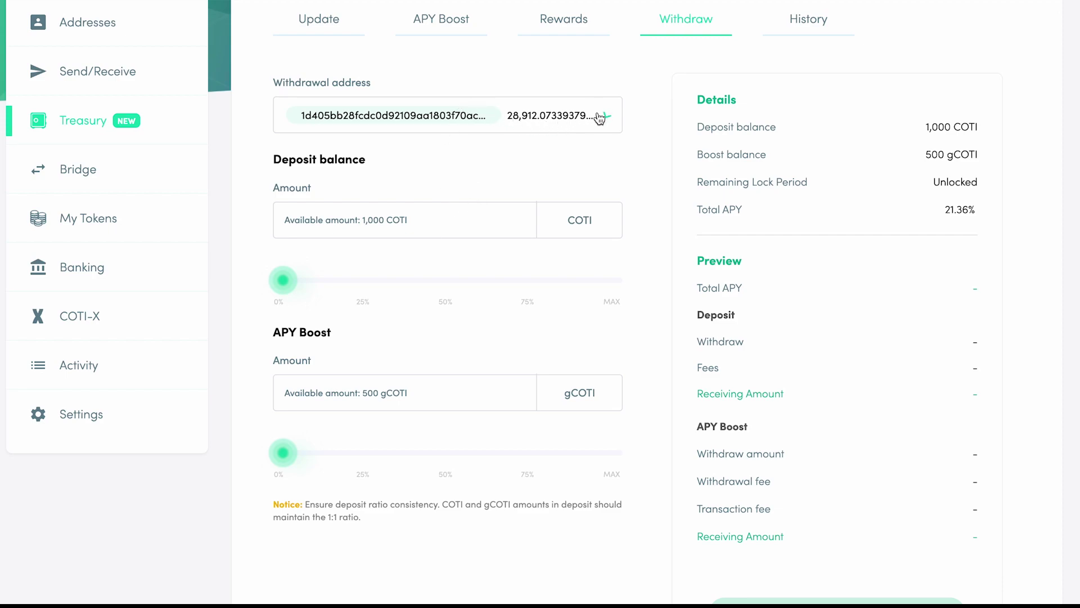
pyautogui.click(361, 397)
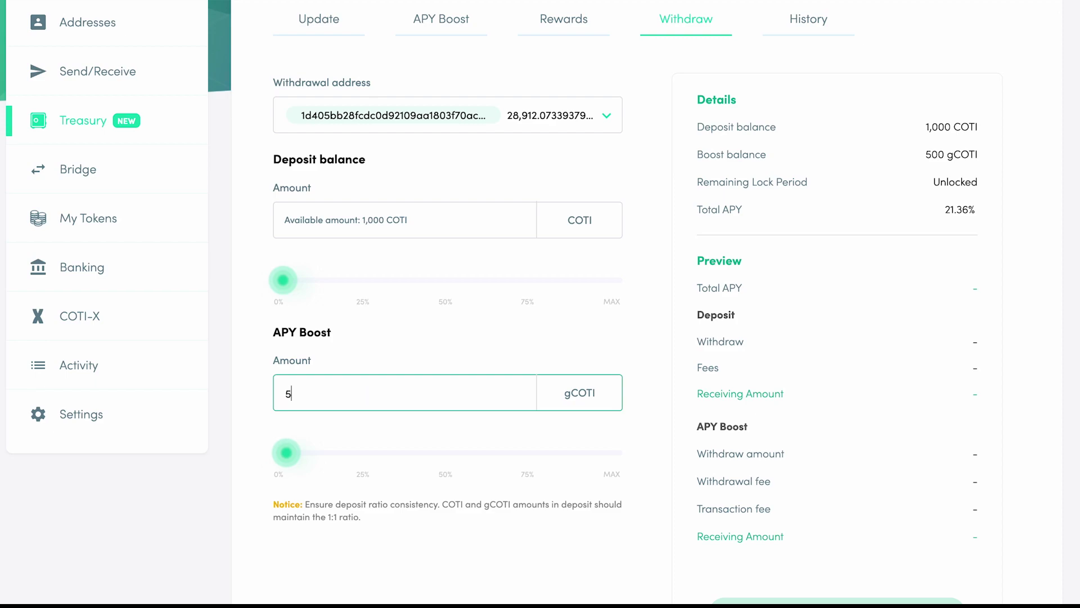
pyautogui.write('00')
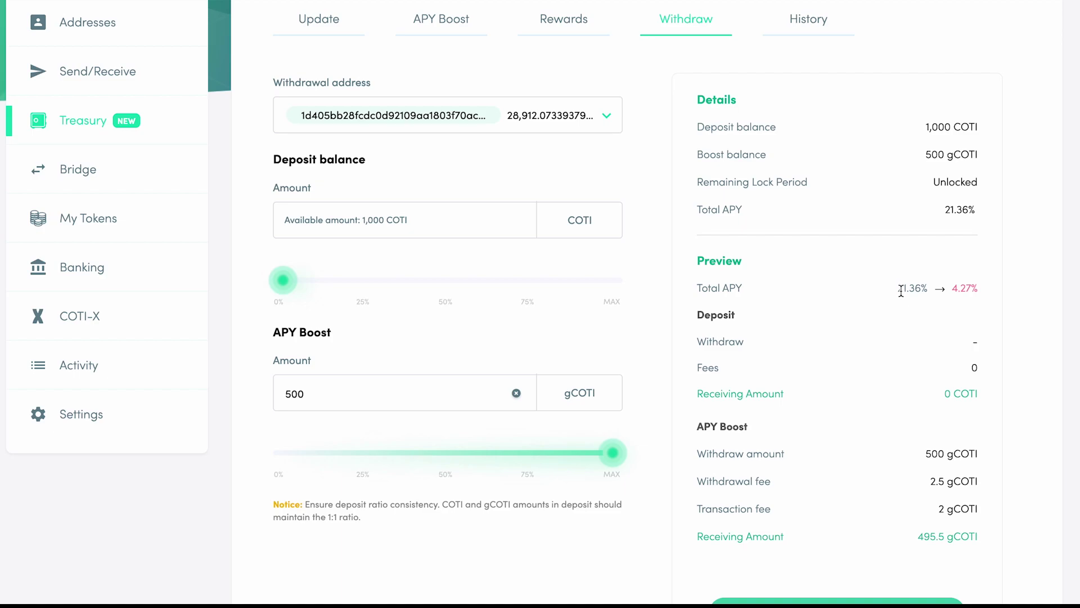
pyautogui.scroll(-1, 898, 290)
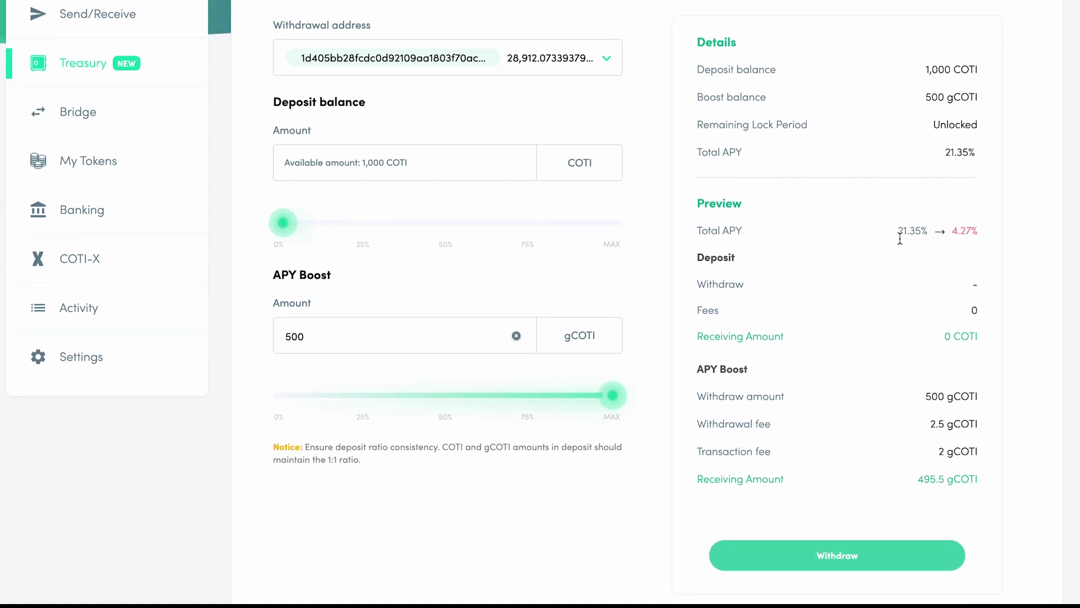
pyautogui.click(826, 556)
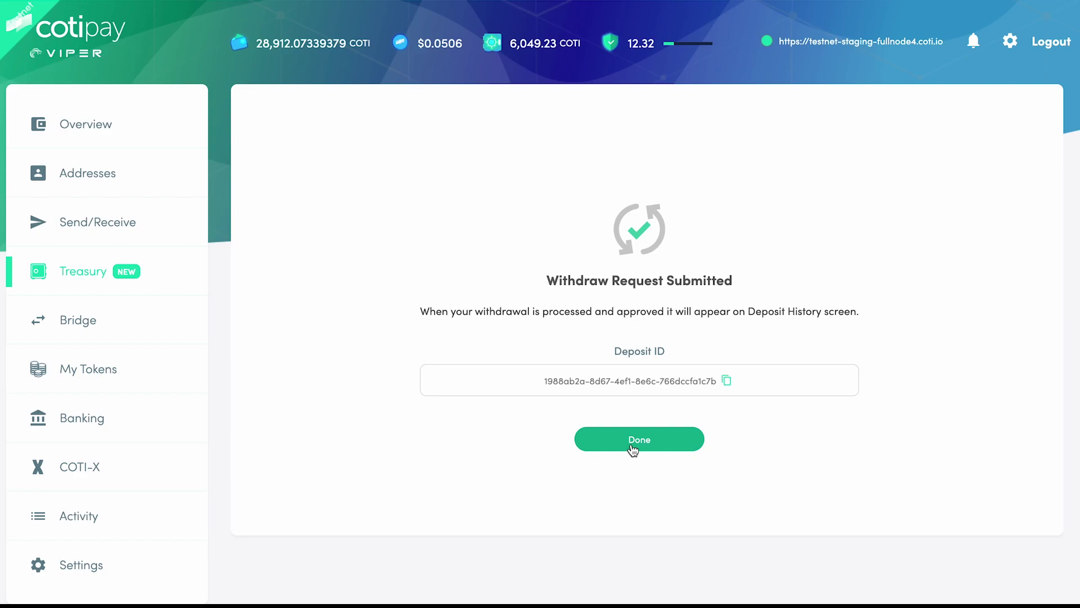
# Dismiss the confirmation, page to deposits 6-9, and manage the 1,007.46 COTI deposit
pyautogui.click(632, 444)
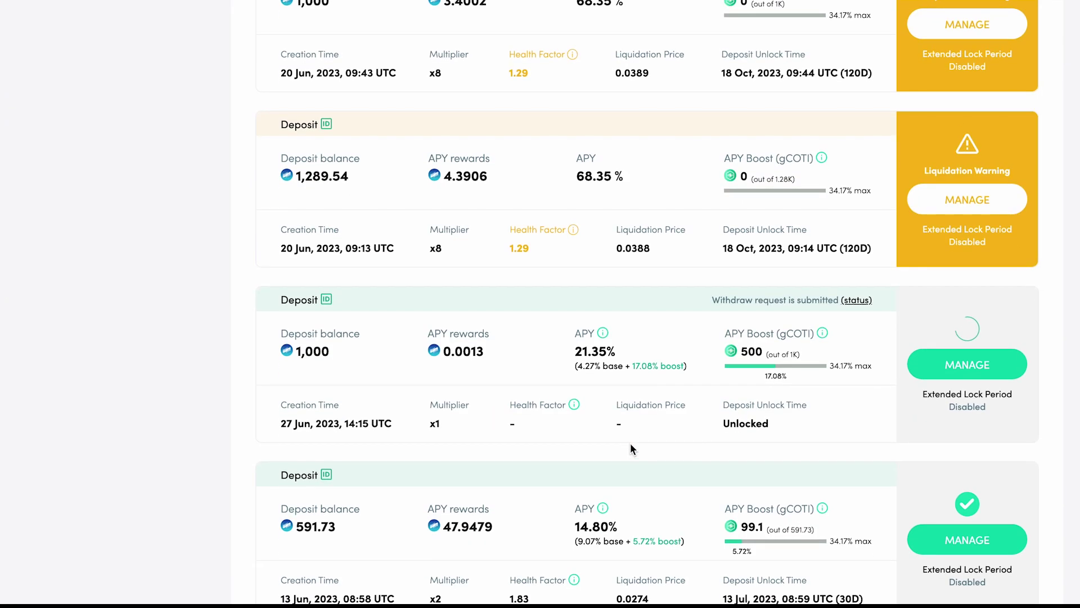
pyautogui.scroll(-2, 630, 443)
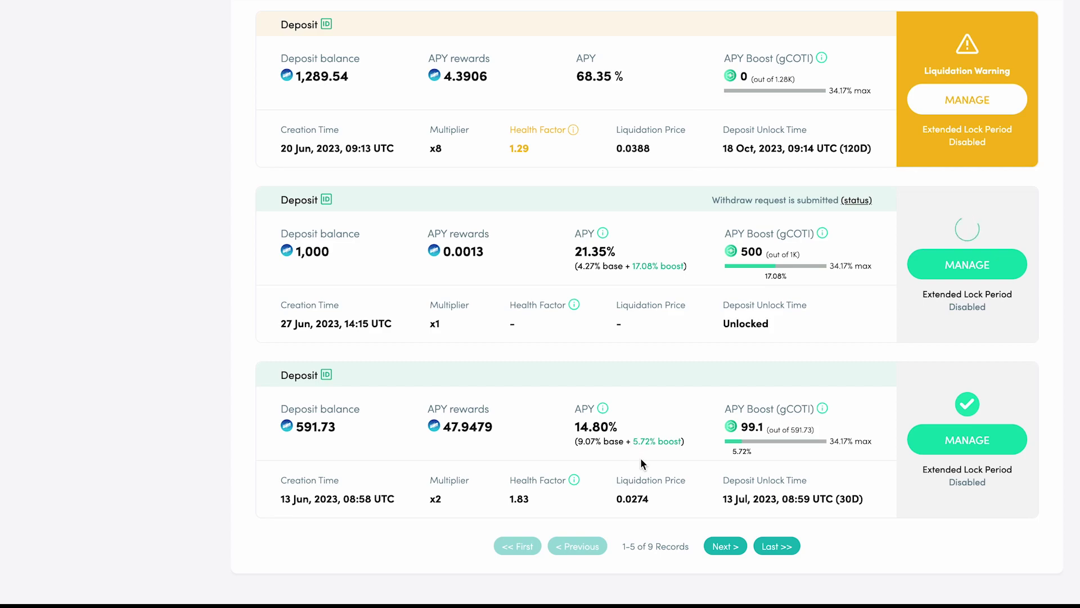
pyautogui.click(724, 545)
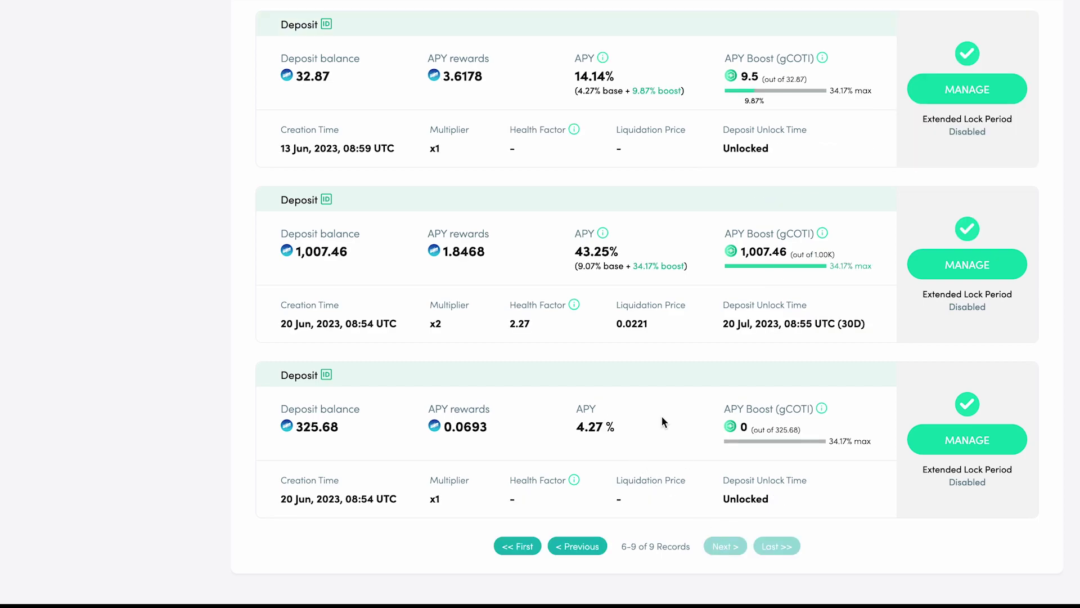
pyautogui.scroll(1, 593, 284)
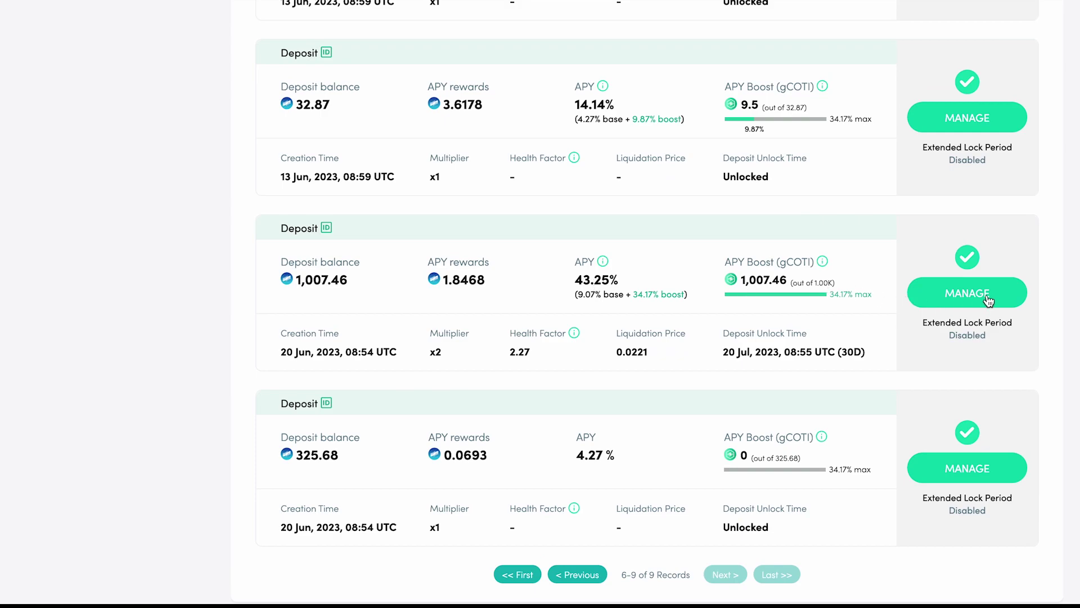
pyautogui.click(956, 292)
# Open the Withdraw tab for the 1,007.46 COTI deposit
pyautogui.click(672, 197)
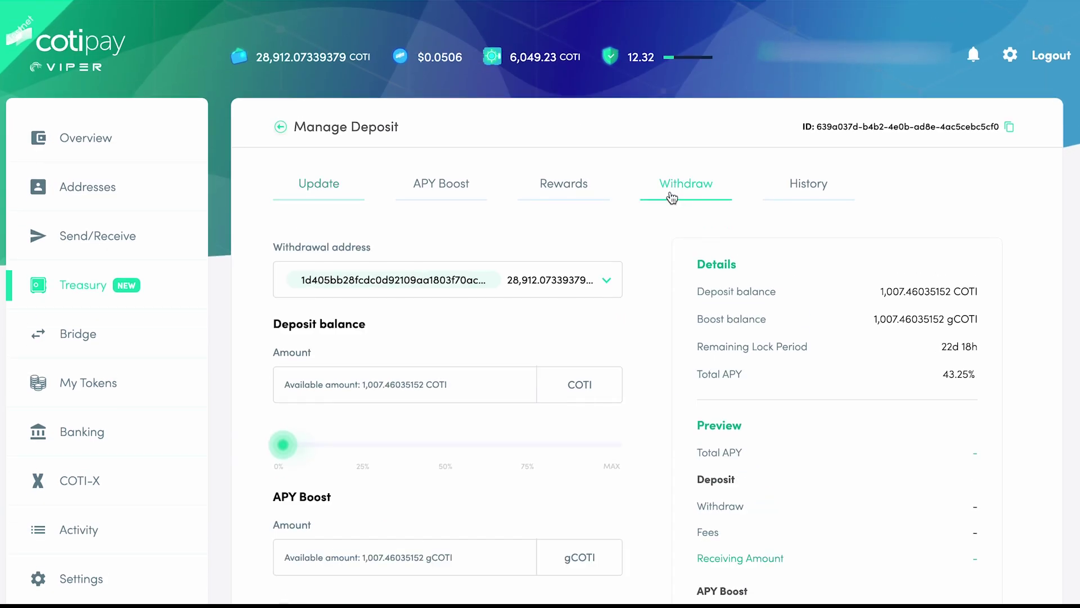
pyautogui.scroll(-2, 670, 197)
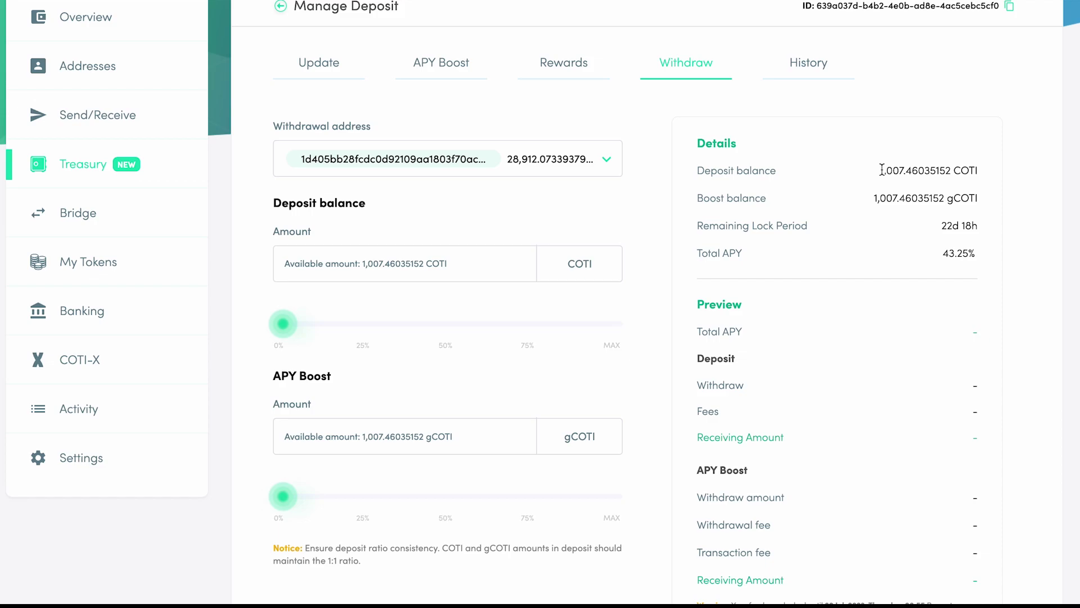
pyautogui.moveTo(881, 170); pyautogui.dragTo(987, 207)
pyautogui.click(992, 202)
pyautogui.scroll(-1, 470, 328)
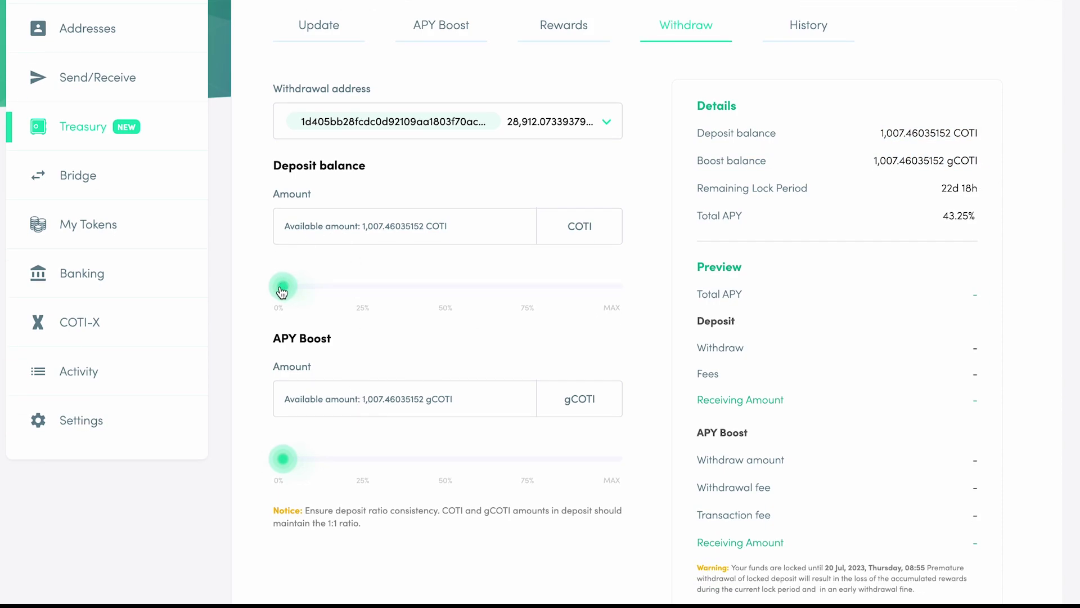
# Try deposit withdrawals of about half and 25%, and the full 1,007.46035152 gCOTI boost
pyautogui.moveTo(281, 289); pyautogui.dragTo(445, 284)
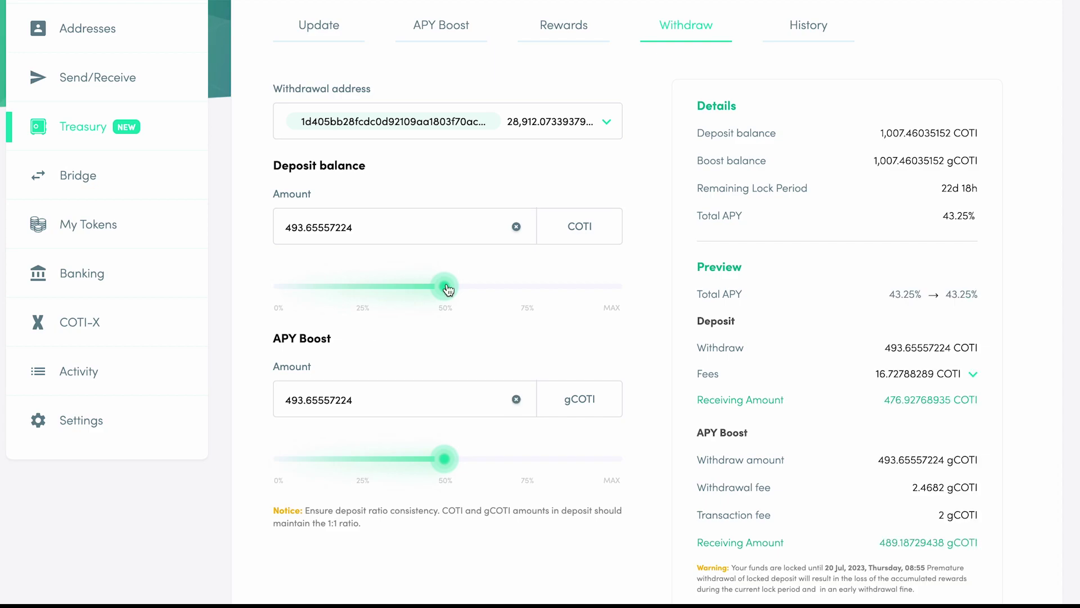
pyautogui.click(516, 399)
pyautogui.click(516, 226)
pyautogui.click(363, 288)
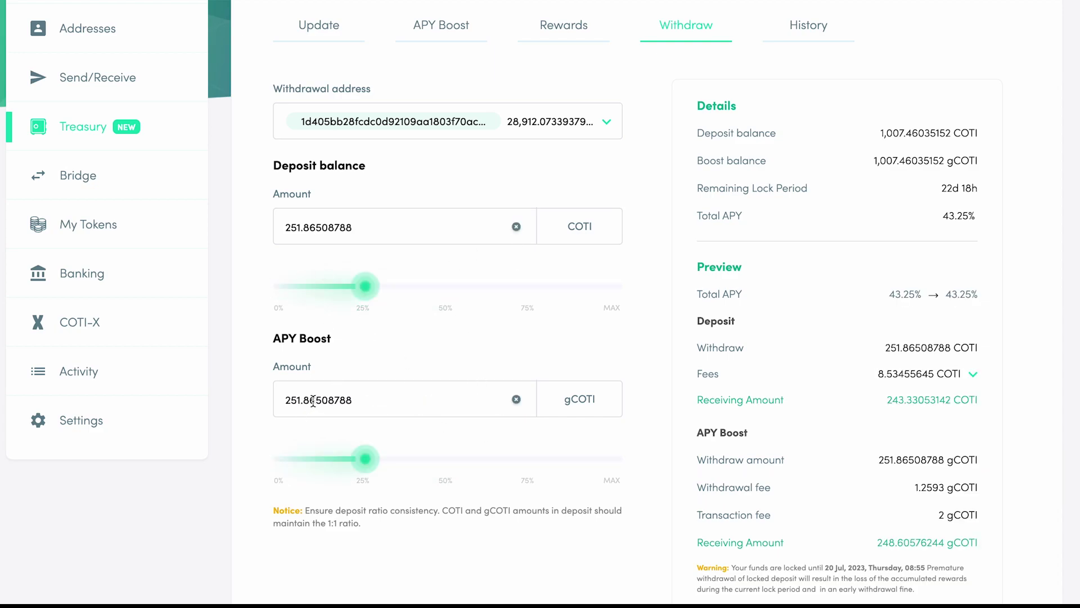
pyautogui.moveTo(365, 459); pyautogui.dragTo(653, 455)
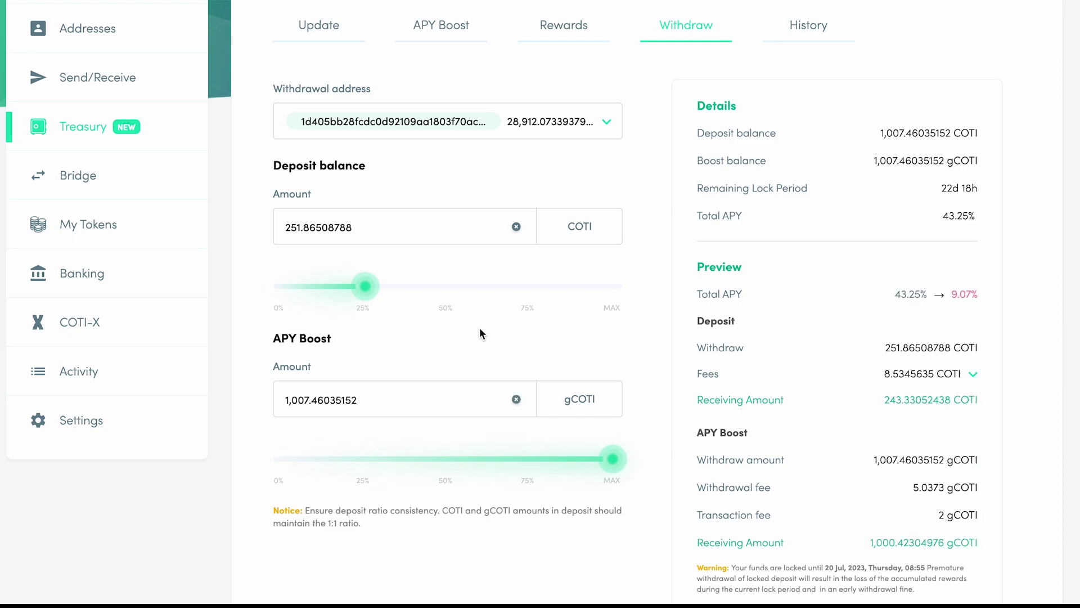
# Set both deposit and boost withdrawals to 50% (503.73017576) and submit the request
pyautogui.scroll(-1, 983, 358)
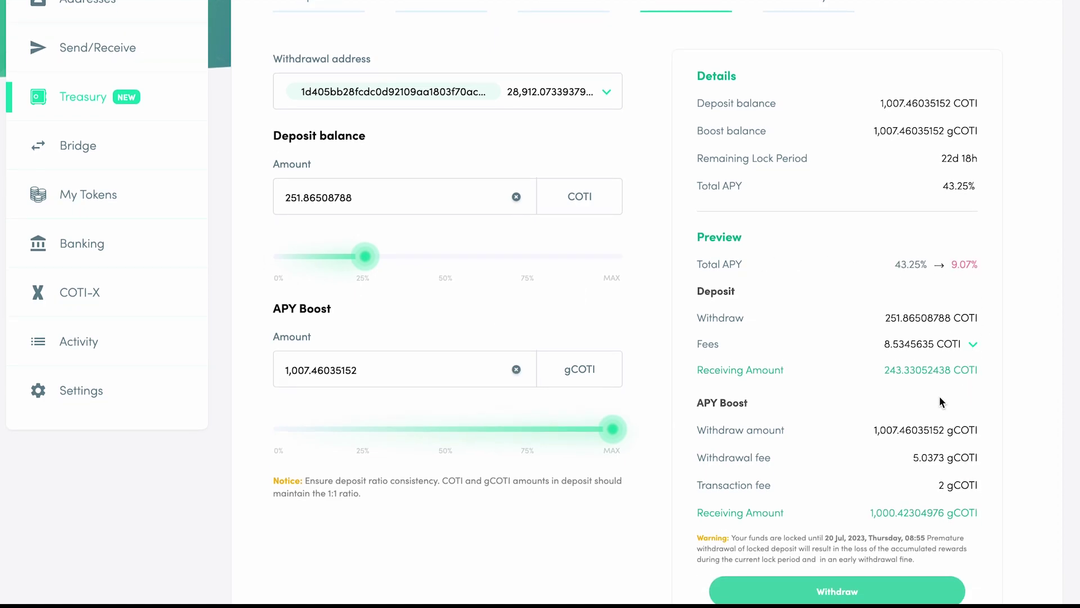
pyautogui.scroll(-1, 940, 396)
pyautogui.click(445, 251)
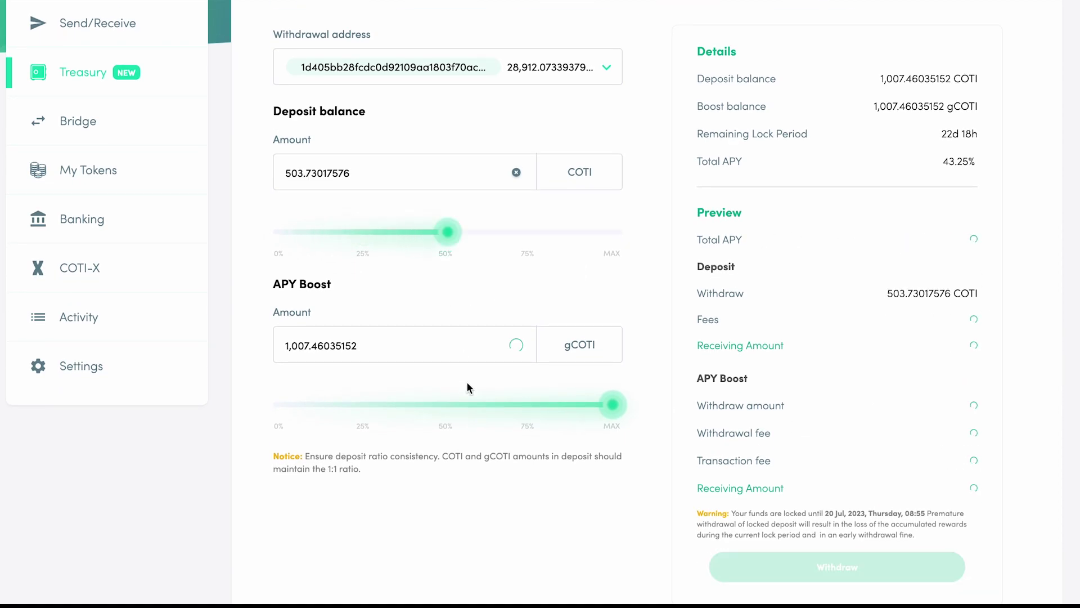
pyautogui.click(445, 426)
pyautogui.click(795, 566)
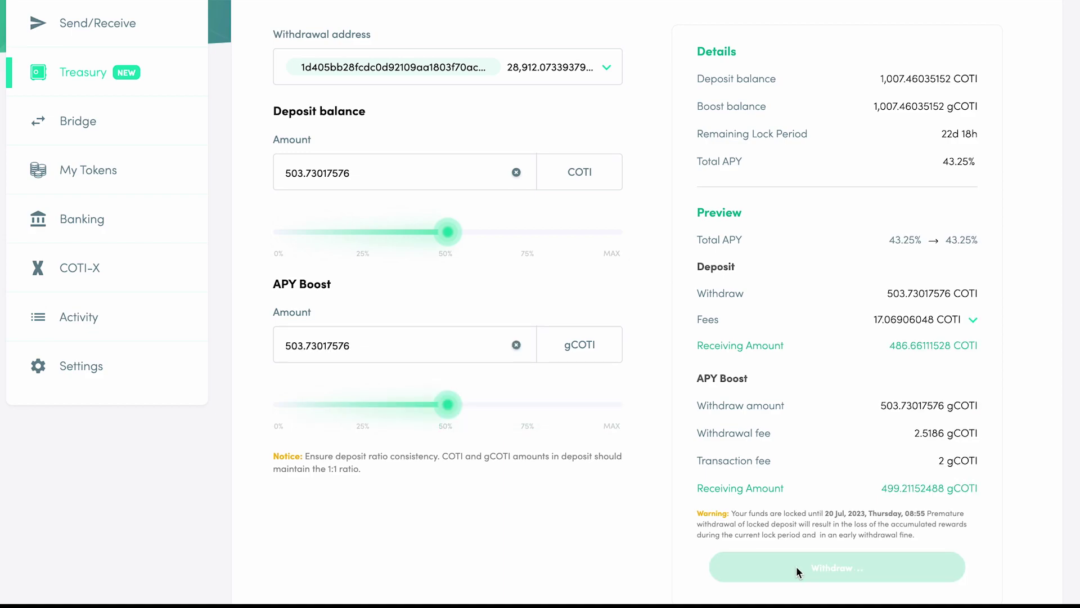
# Dismiss the confirmation and show Treasury's Programs (1) list with the G-COTI NEW deposit
pyautogui.click(682, 439)
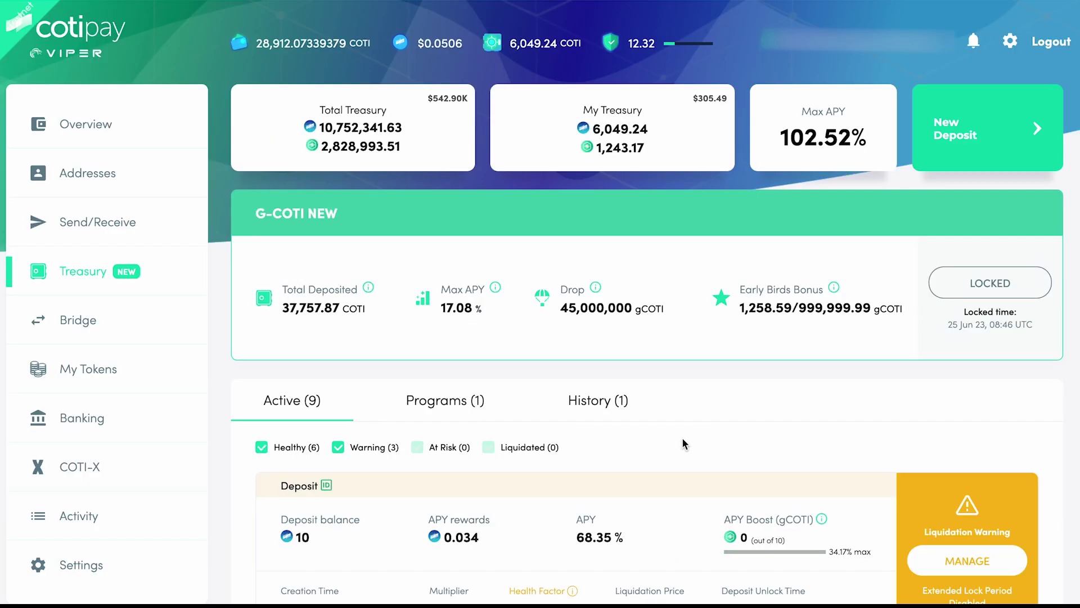
pyautogui.scroll(-4, 682, 437)
pyautogui.scroll(-1, 682, 439)
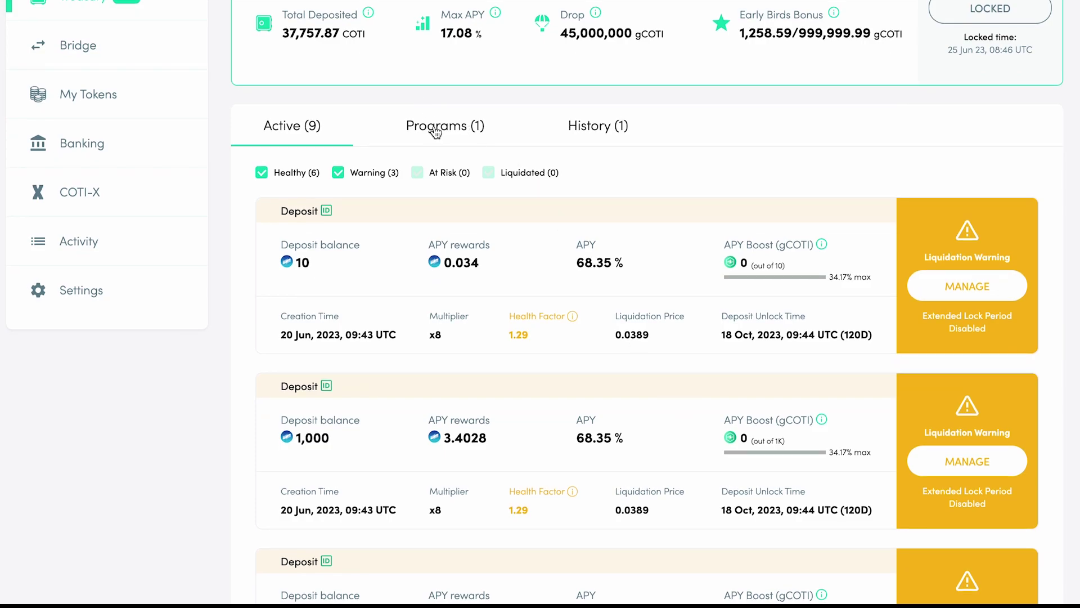
pyautogui.click(434, 131)
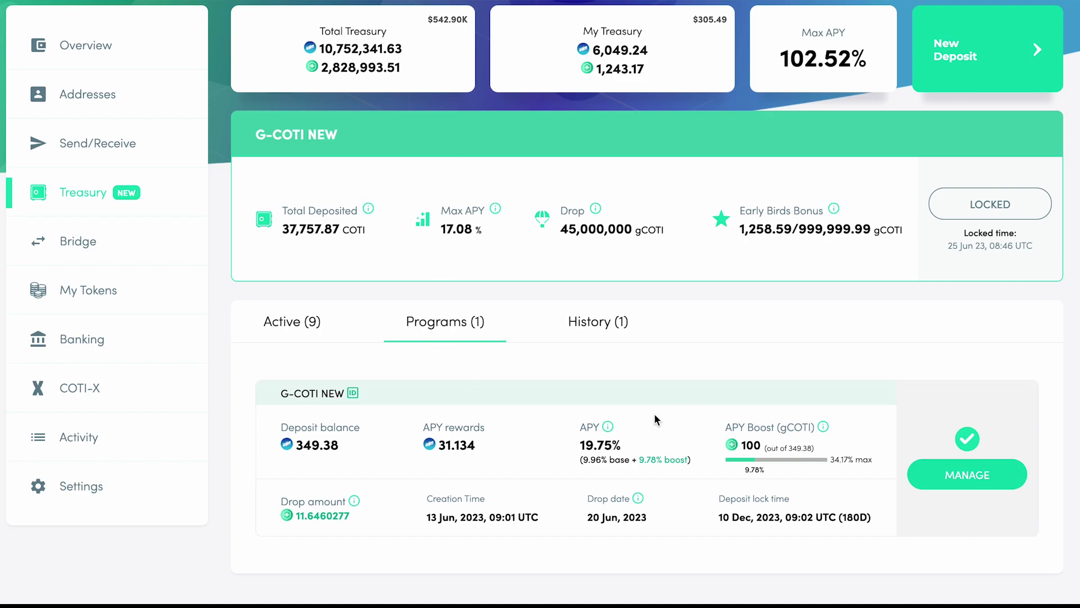